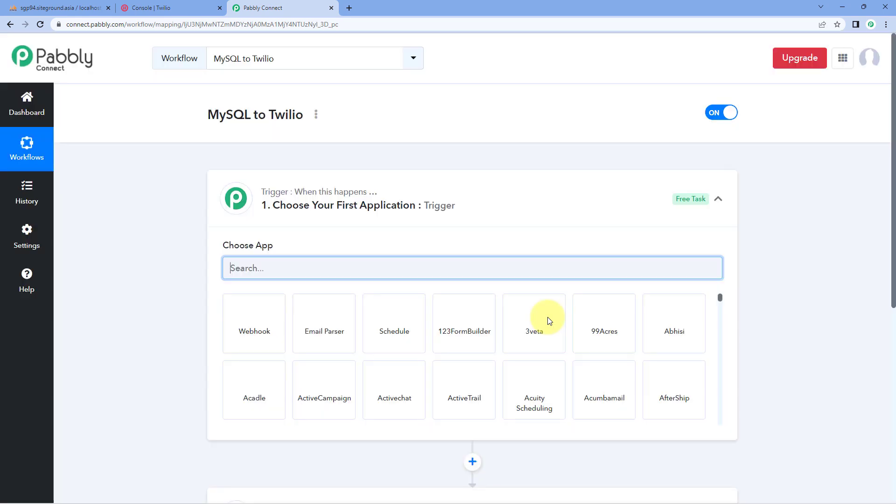
Step: Review the workflow's empty trigger and action steps, and check the PaymentStatus table records in phpMyAdmin
click(480, 190)
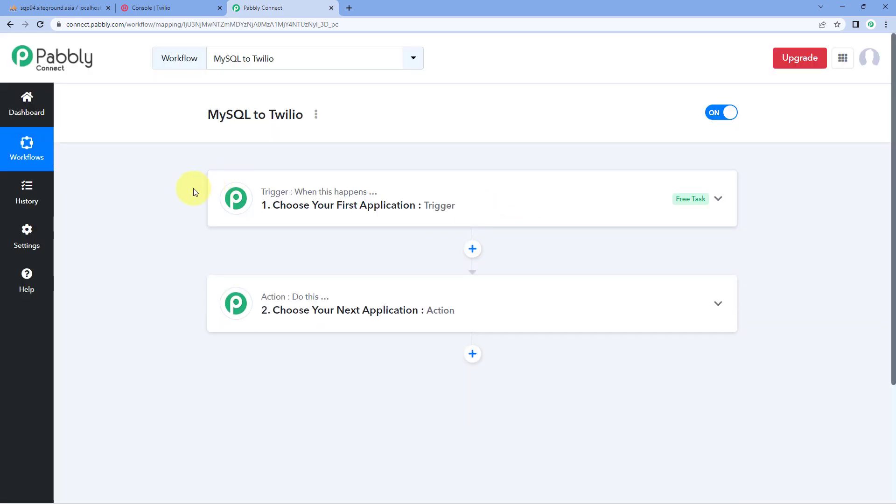
scroll(194, 188, down, 1)
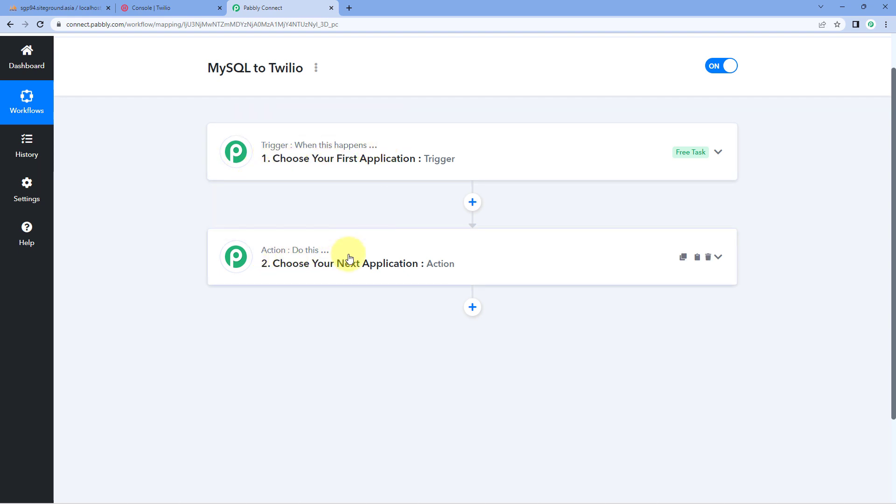
click(407, 144)
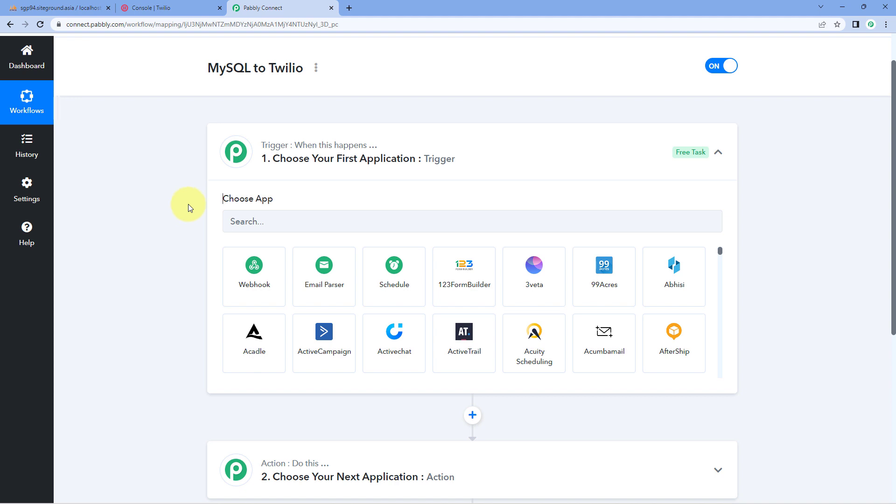
click(55, 8)
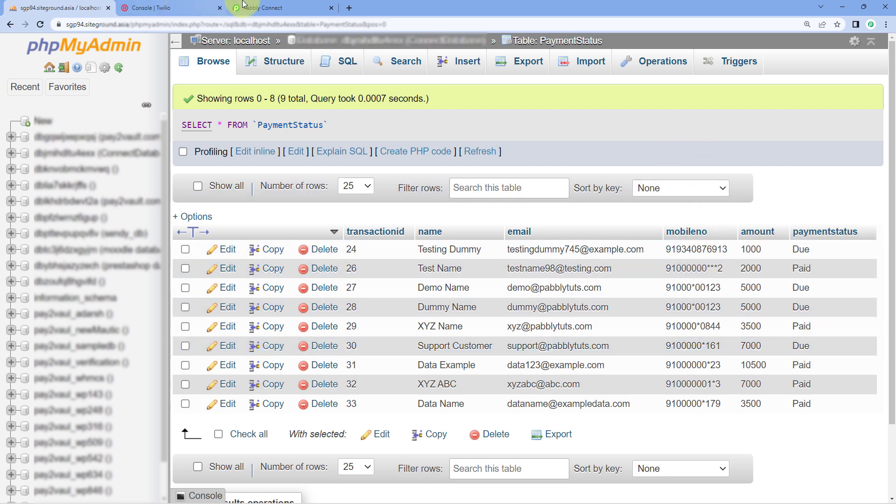
click(272, 6)
Step: Choose Schedule by Pabbly as the trigger app and set the workflow to run every day
scroll(190, 206, down, 1)
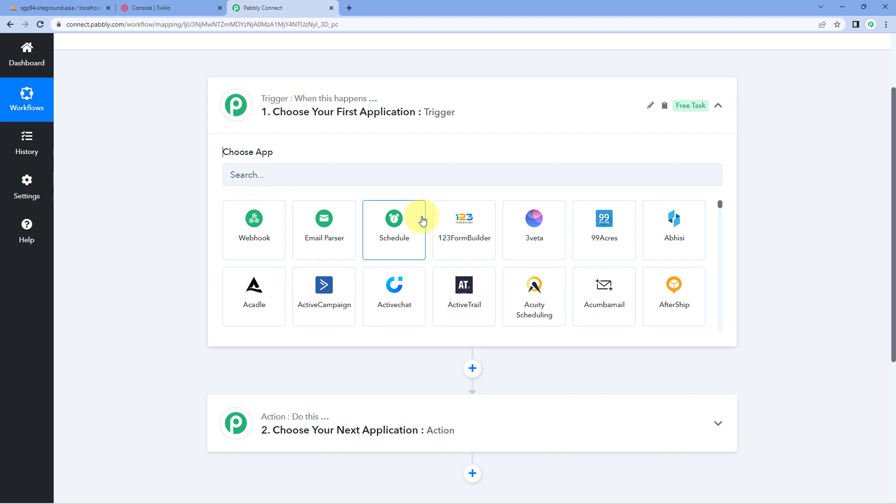
click(409, 224)
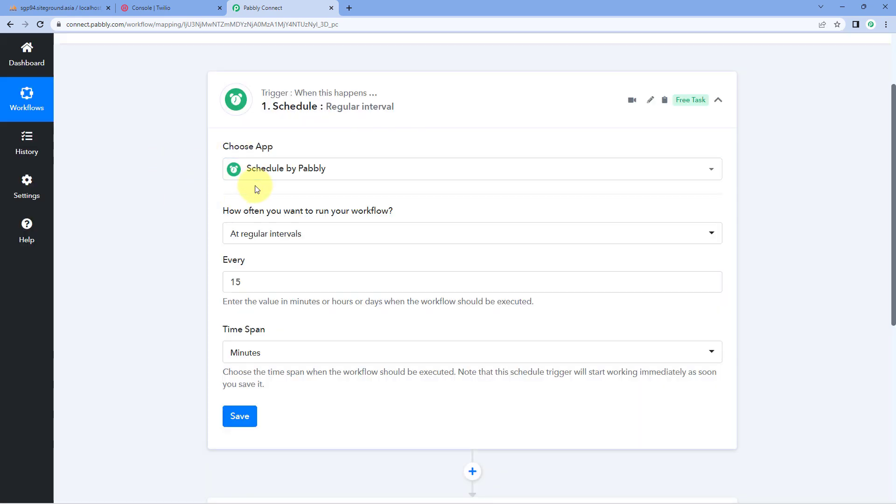
scroll(369, 188, down, 1)
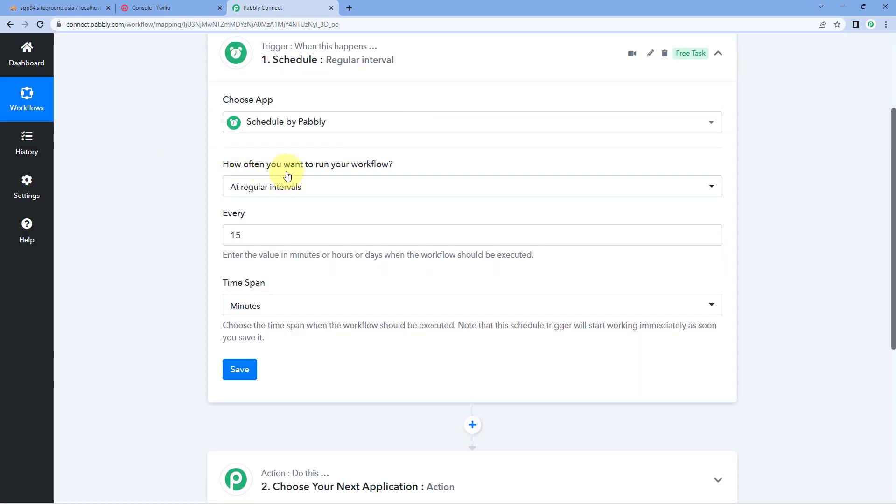
mouse_move(226, 175)
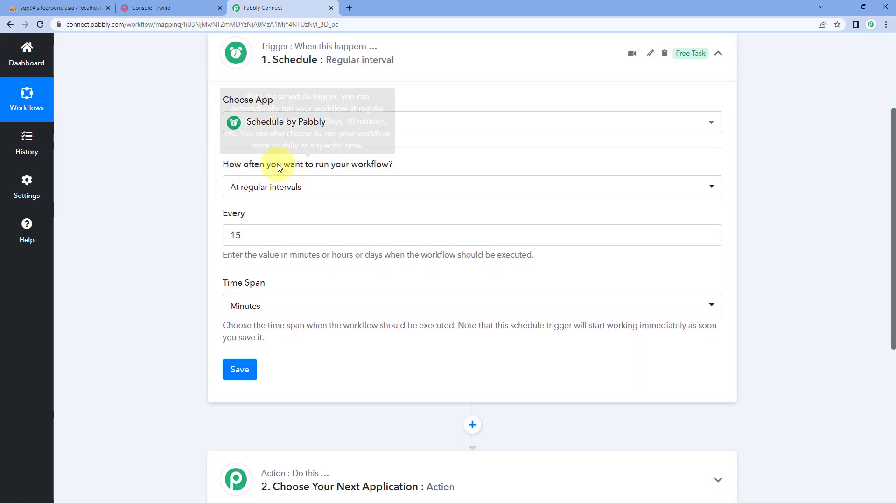
click(361, 186)
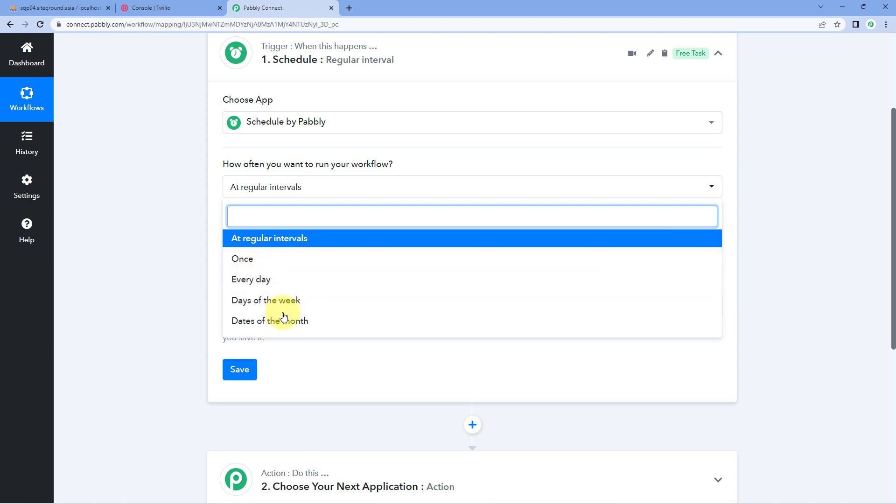
click(284, 280)
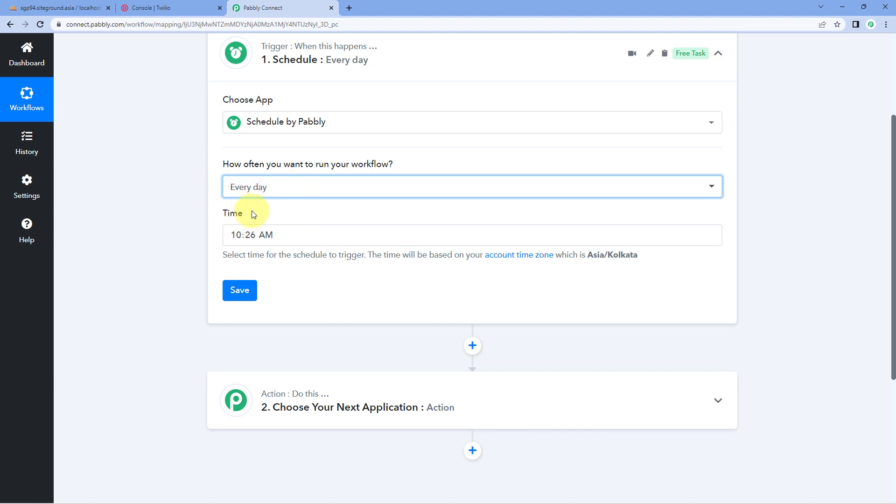
Step: Set the daily trigger time to 10:00 AM and save the schedule
click(251, 239)
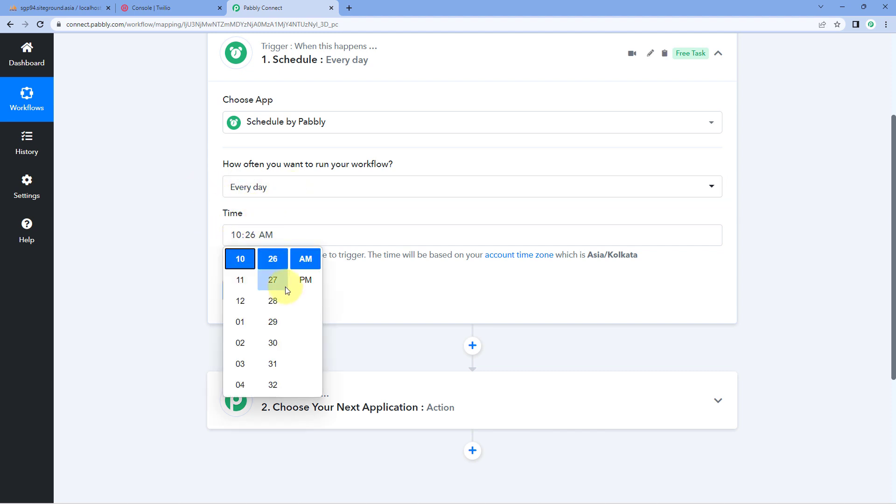
scroll(280, 285, up, 8)
scroll(278, 287, up, 5)
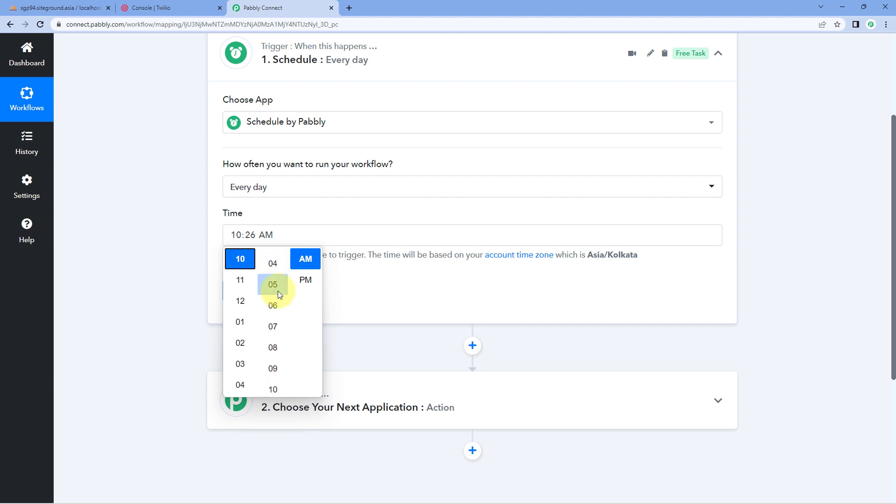
click(276, 289)
click(225, 218)
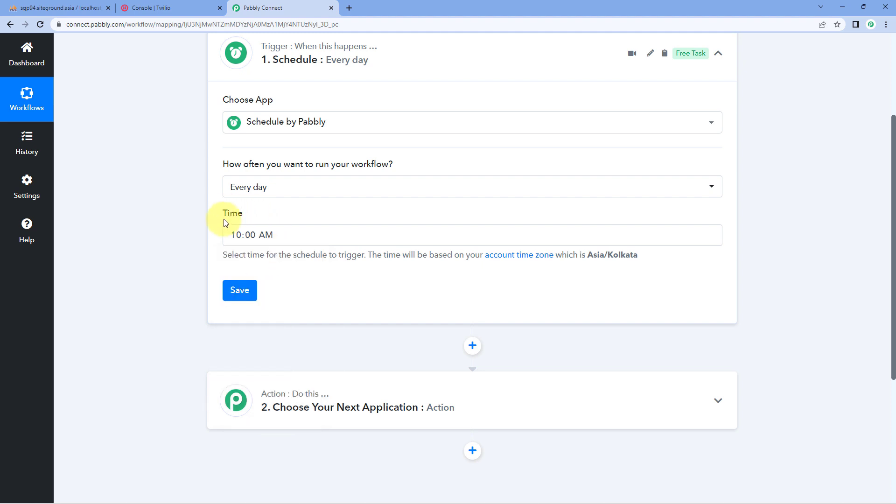
click(241, 291)
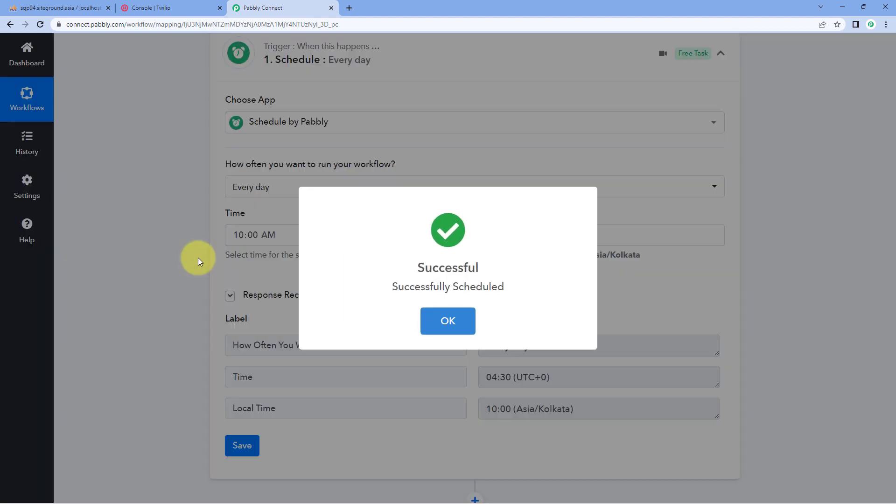
click(195, 256)
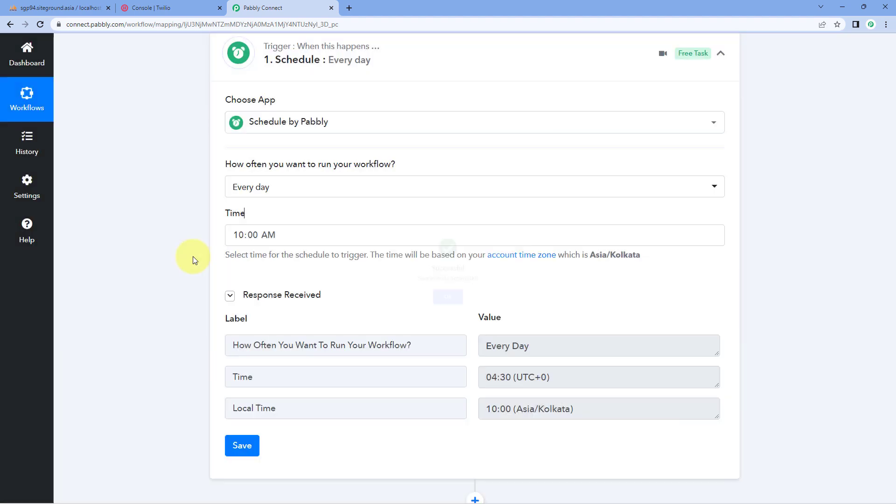
Step: Expand the workflow's action step and check the paymentstatus column of the PaymentStatus table in phpMyAdmin
scroll(192, 256, down, 1)
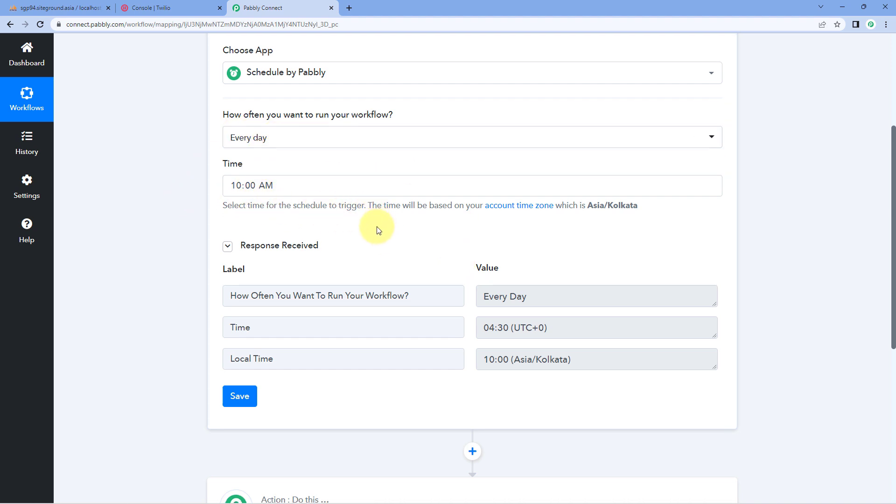
scroll(376, 228, down, 3)
scroll(378, 197, down, 4)
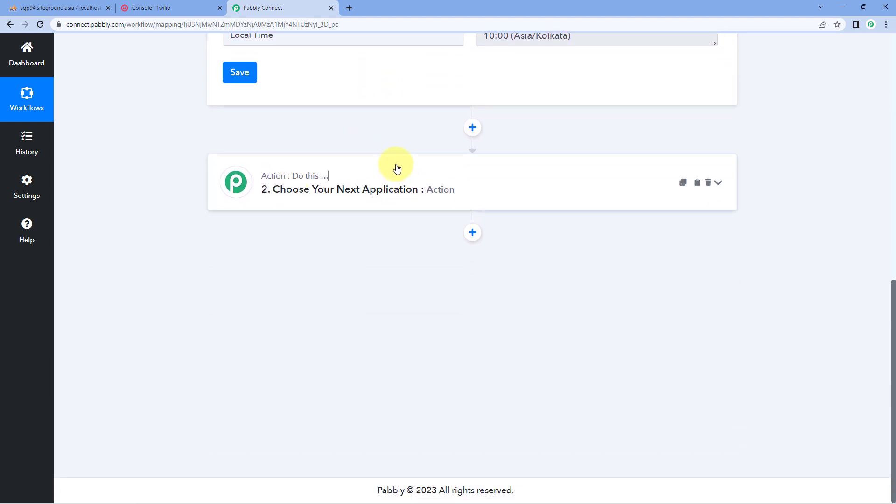
click(396, 167)
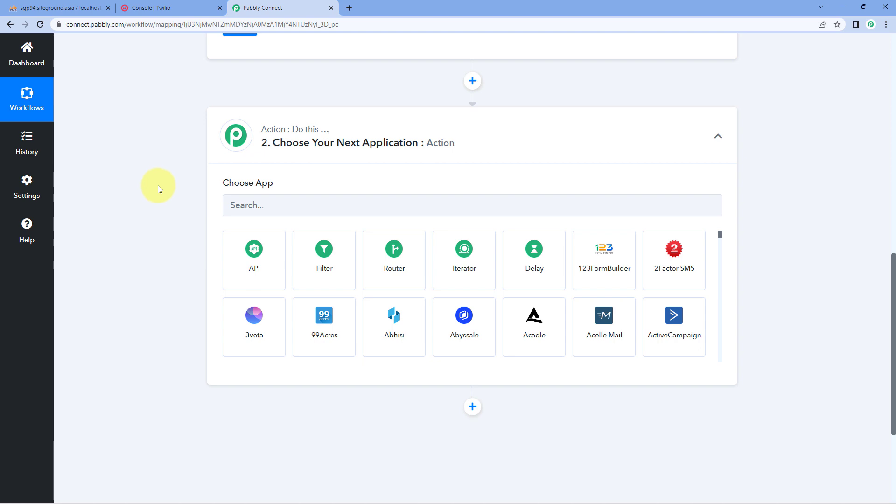
click(87, 8)
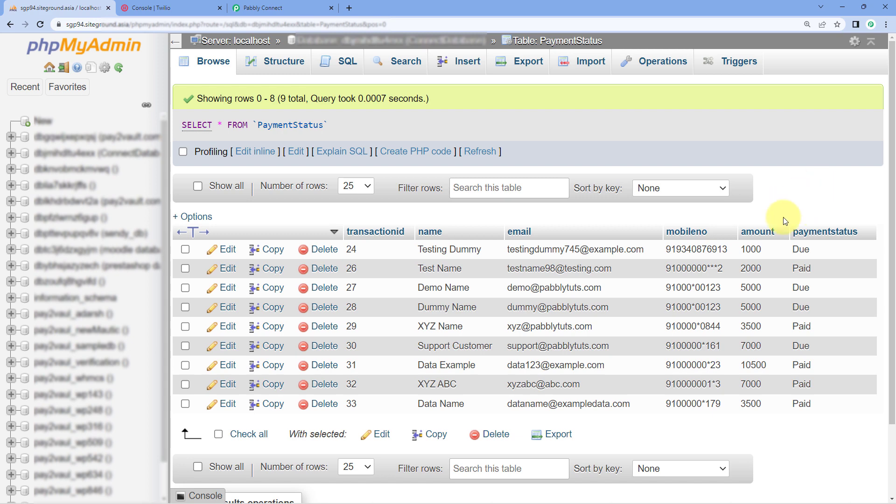
click(296, 5)
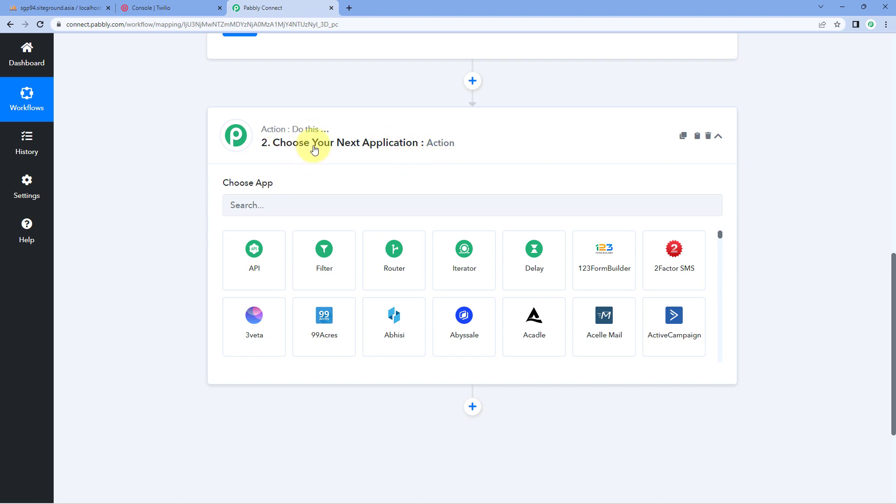
Step: Choose MySQL as the action app with the Get Rows event and start connecting its account
click(264, 206)
text(MySQL)
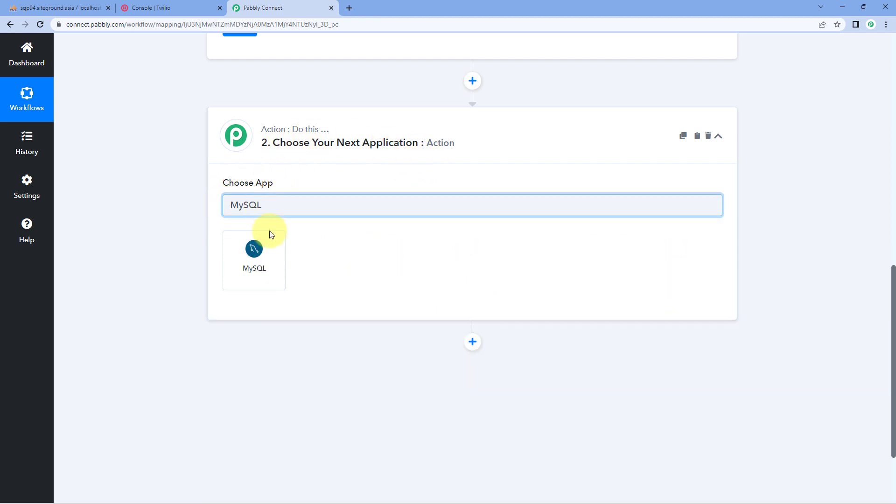
click(270, 242)
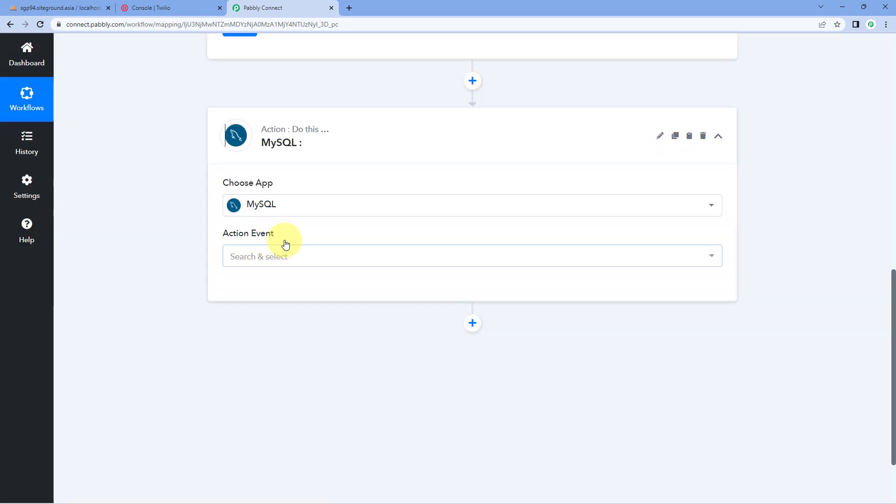
click(294, 253)
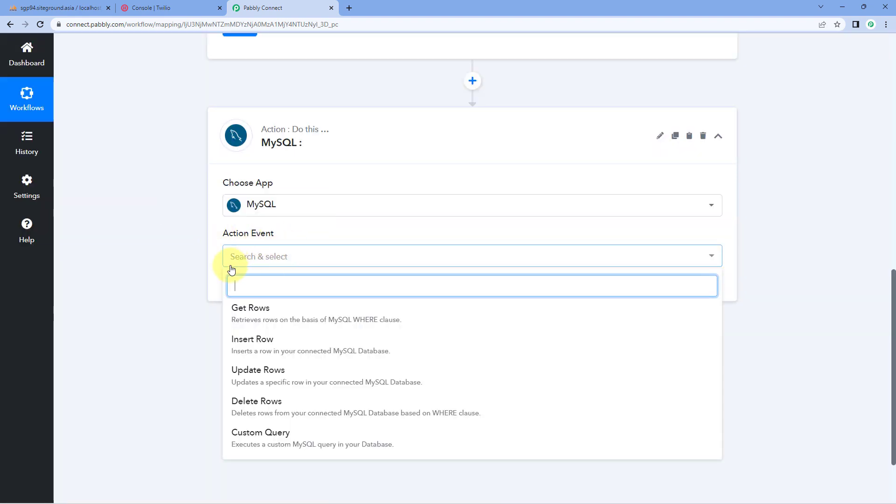
click(292, 312)
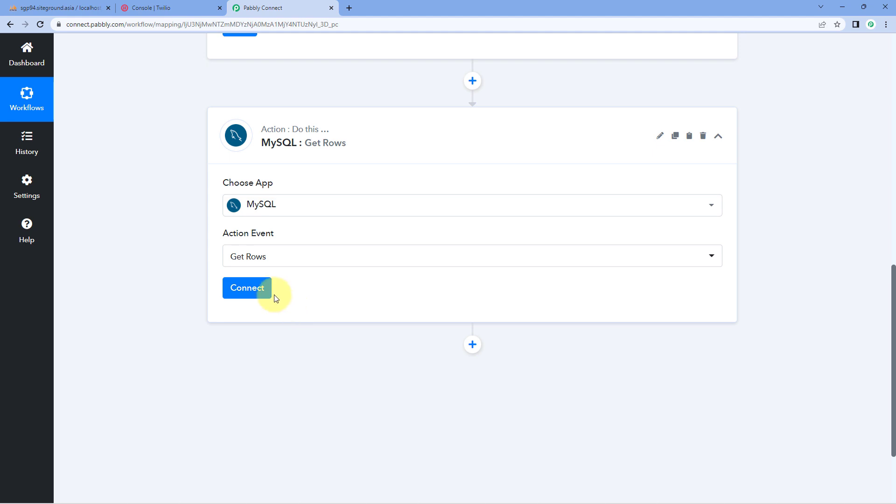
click(270, 295)
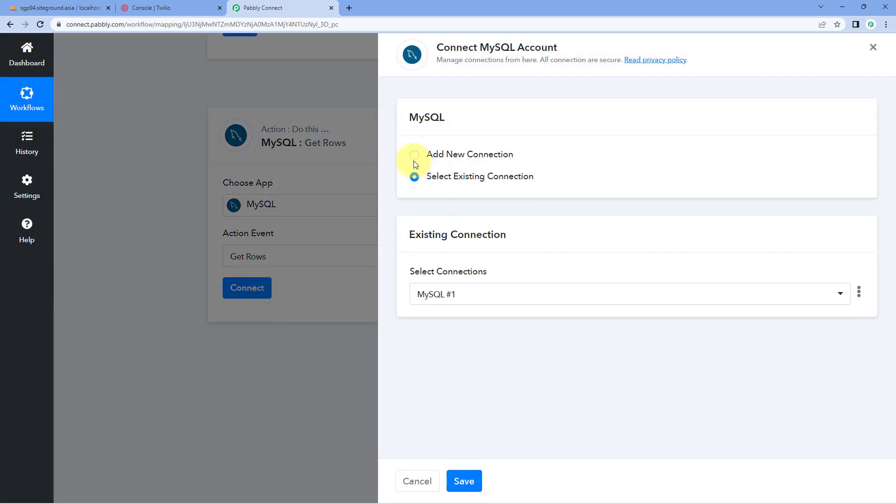
Step: Examine which database username, password, host, database and port fields a new MySQL connection requires
click(413, 156)
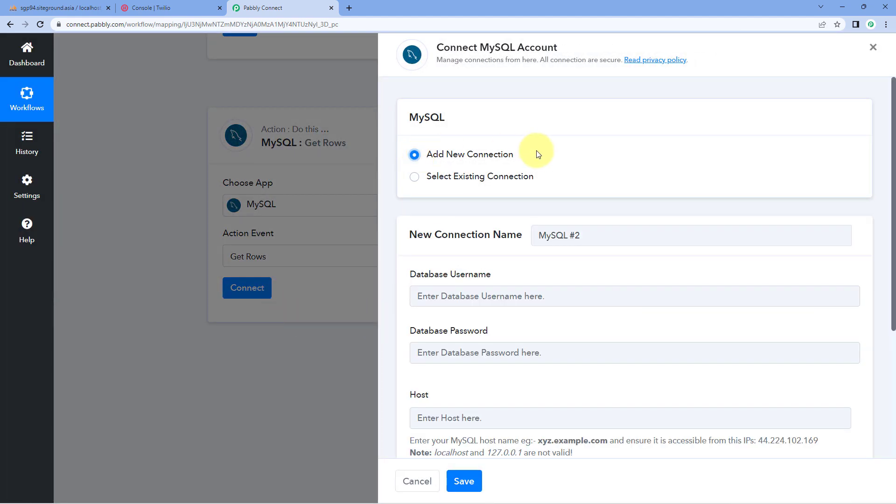
scroll(536, 154, down, 2)
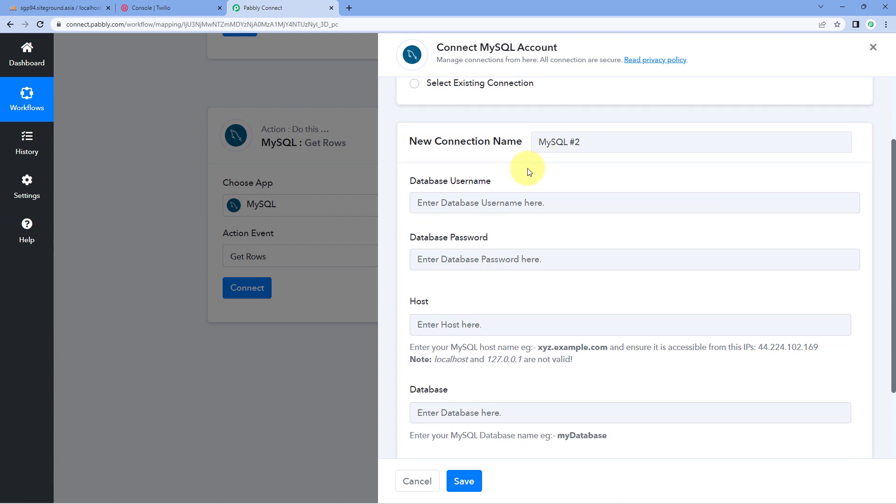
scroll(529, 172, down, 1)
drag(399, 132, 495, 142)
drag(488, 191, 404, 194)
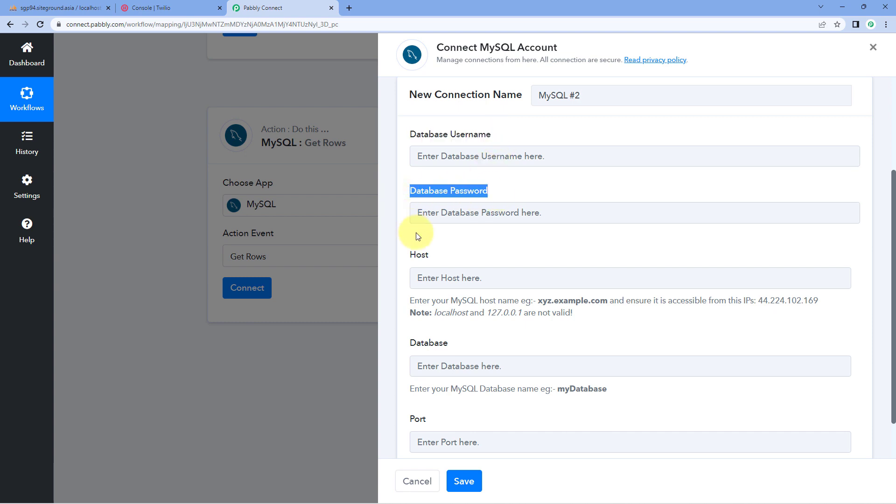
scroll(418, 237, down, 1)
click(420, 211)
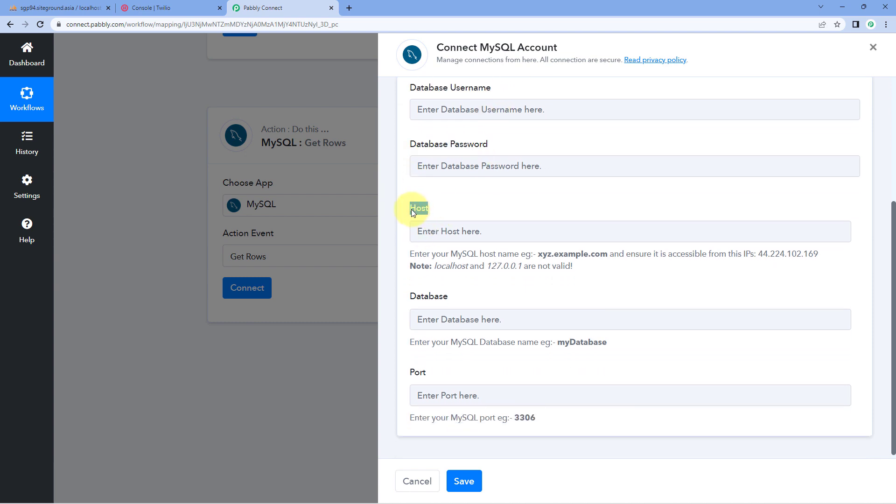
drag(472, 294, 394, 304)
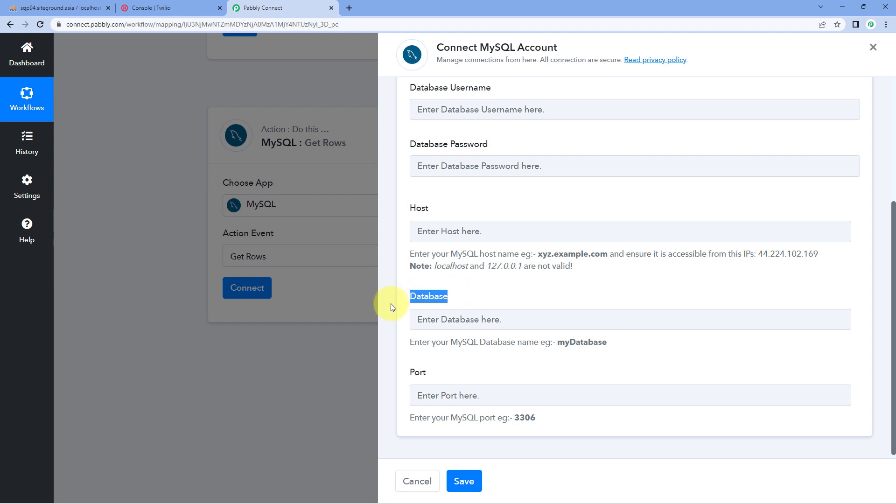
click(449, 373)
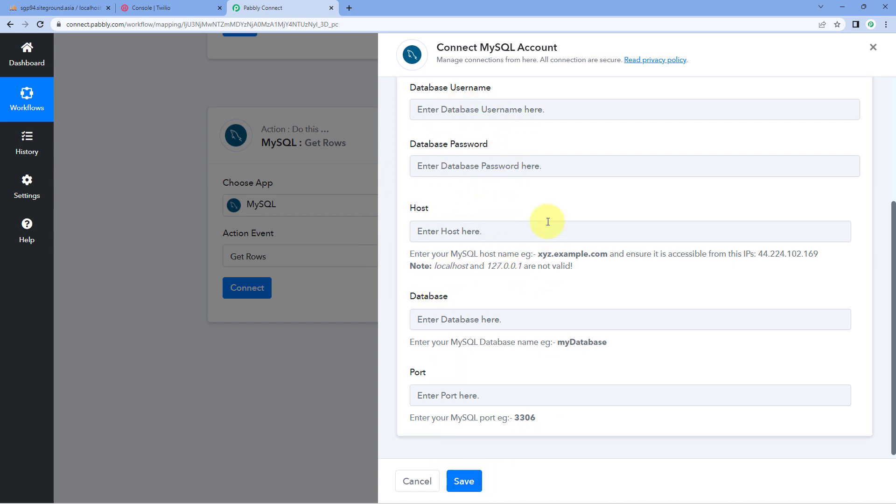
Step: Connect the action through the existing MySQL #1 connection and save it
scroll(544, 224, up, 3)
click(414, 131)
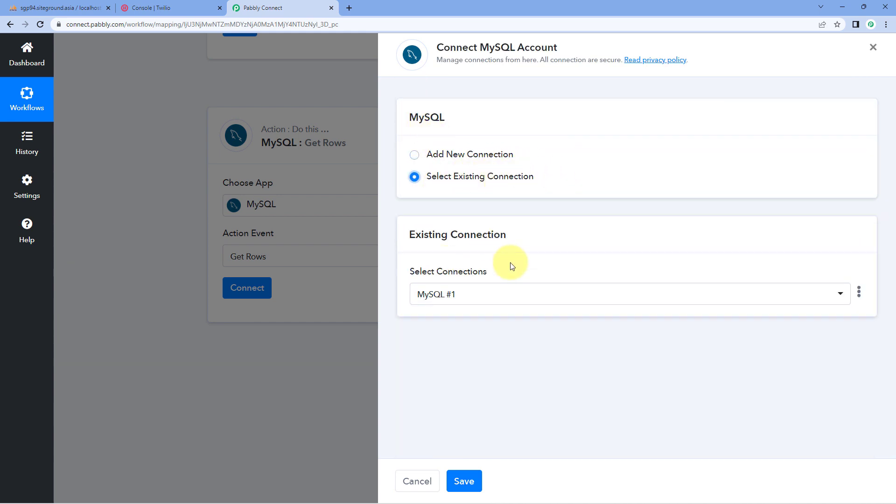
click(468, 483)
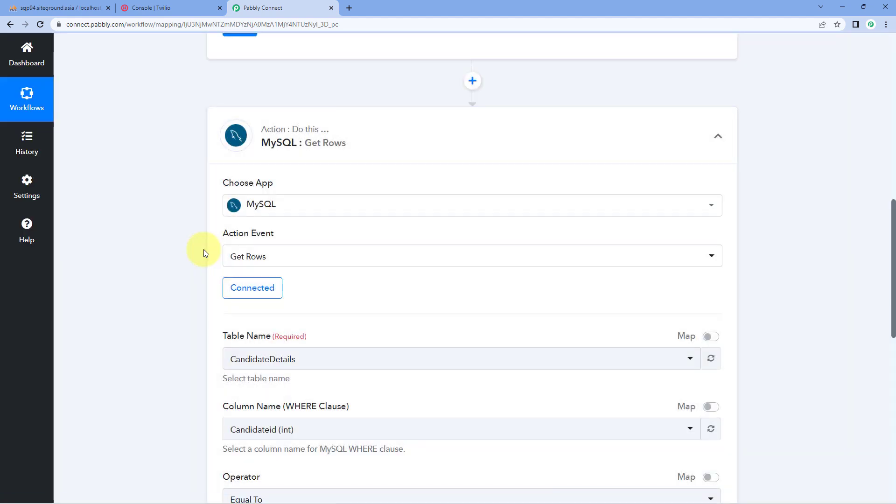
Step: Choose PaymentStatus as the table for the MySQL Get Rows action
scroll(204, 252, down, 2)
scroll(202, 253, down, 1)
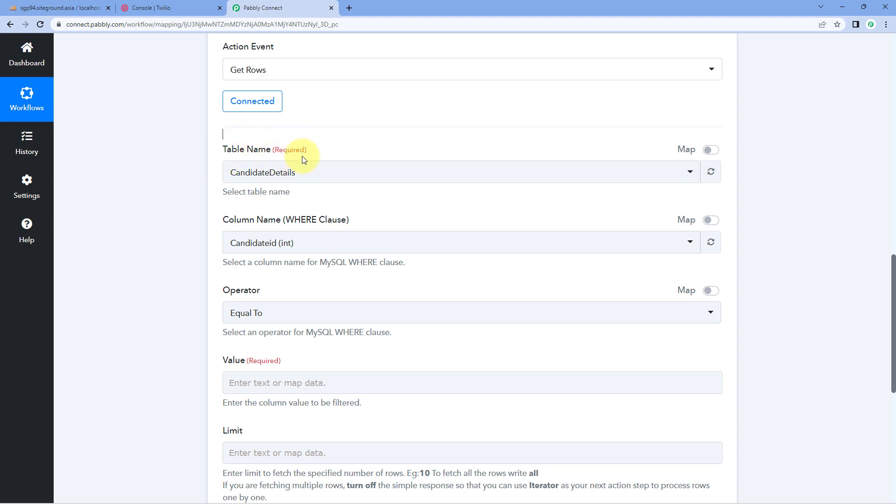
click(386, 177)
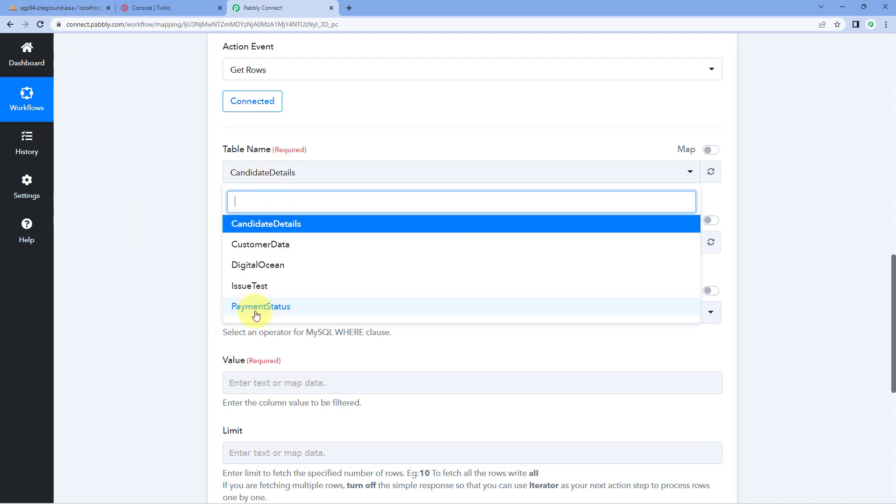
click(310, 311)
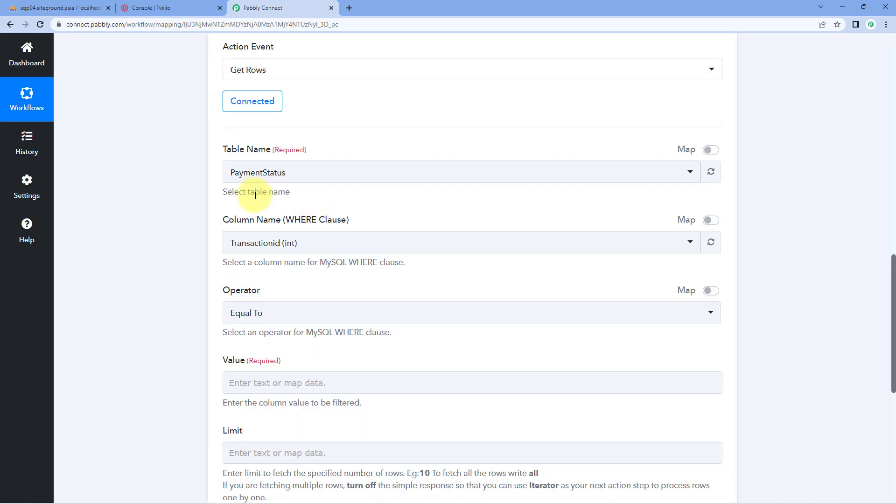
Step: Check the paymentstatus column in phpMyAdmin and set the WHERE clause column to Paymentstatus (varchar) in Pabbly Connect
scroll(233, 177, down, 1)
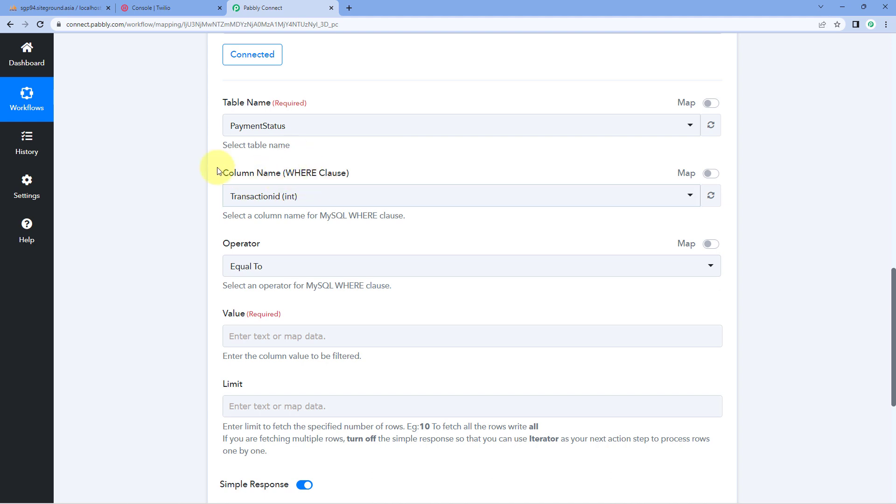
click(314, 197)
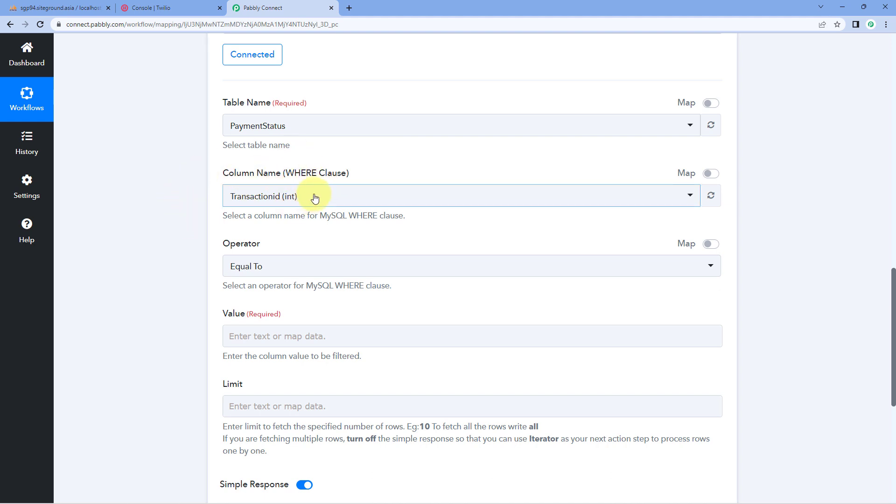
click(315, 198)
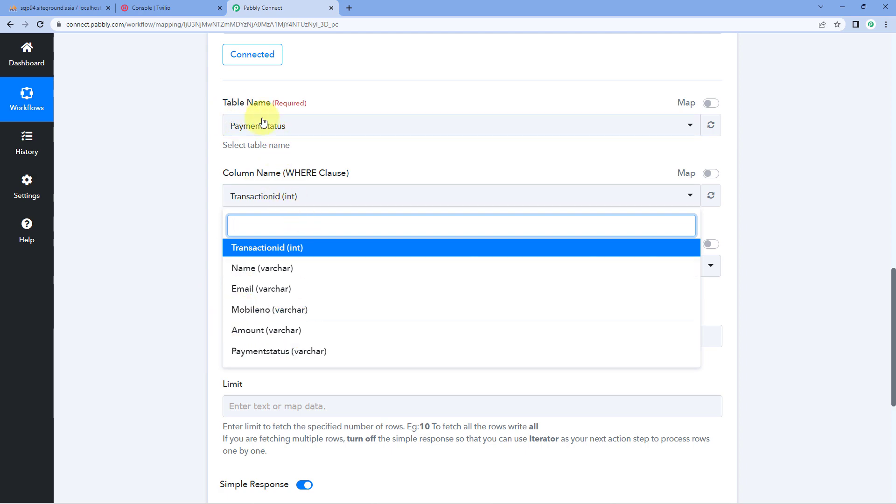
click(89, 8)
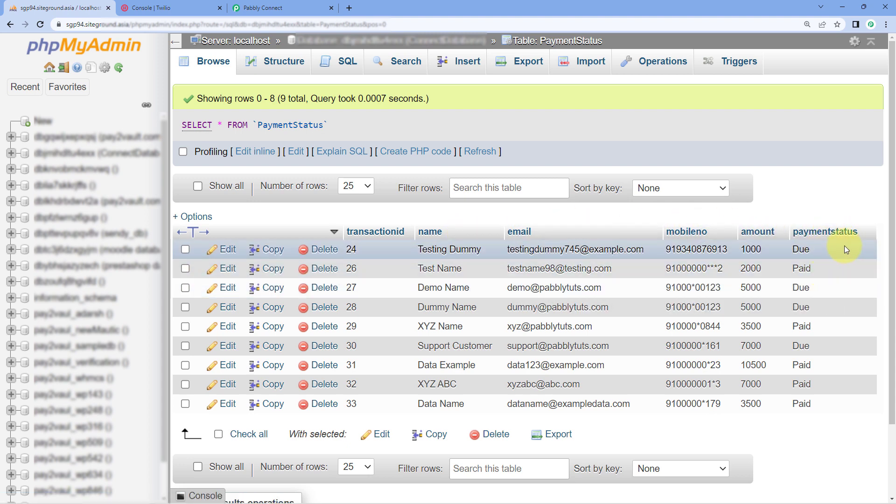
click(244, 4)
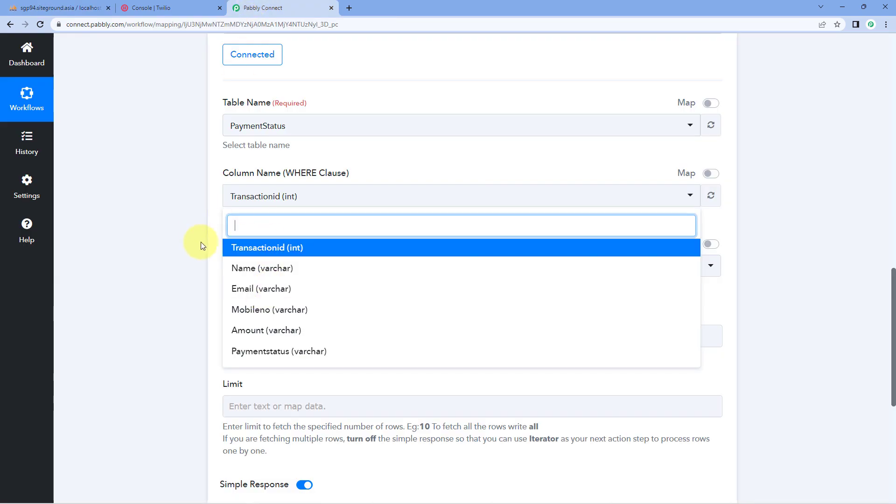
click(93, 7)
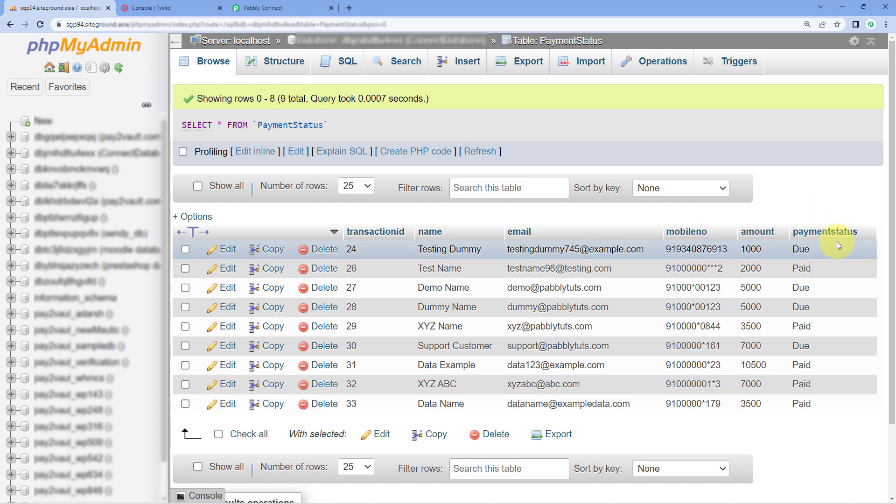
click(279, 7)
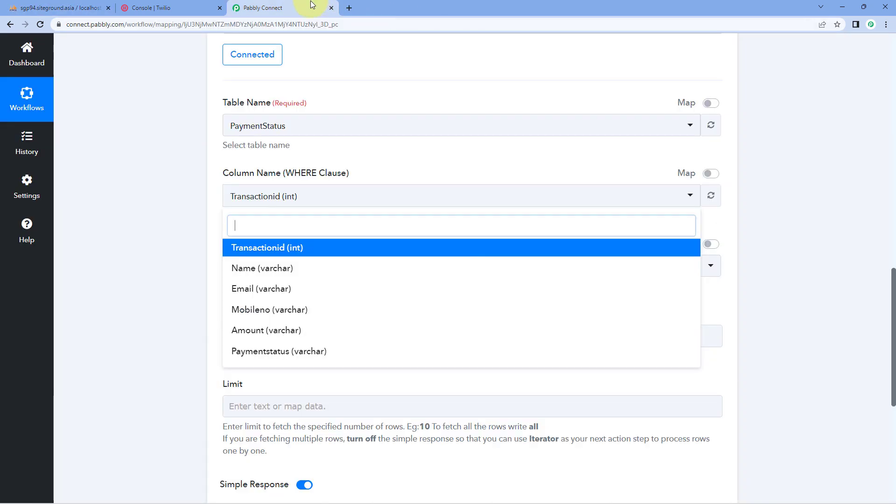
click(299, 358)
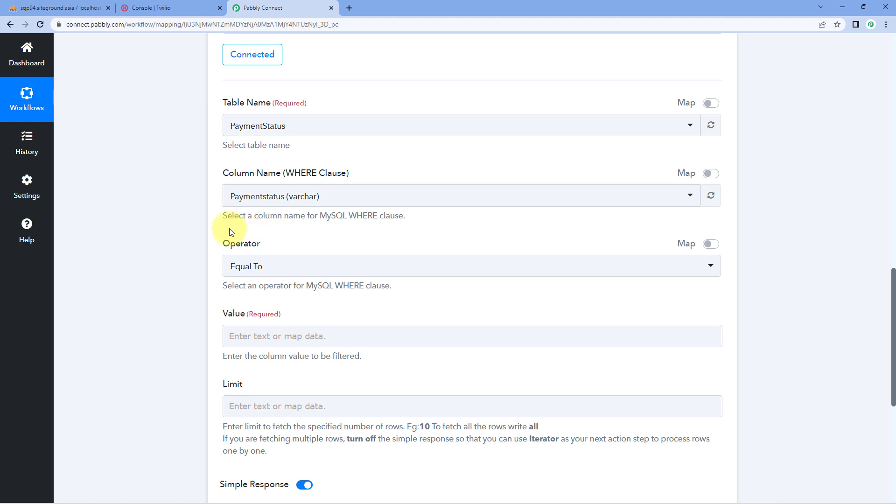
Step: Review the available WHERE clause operators and choose Equal To
scroll(194, 203, down, 1)
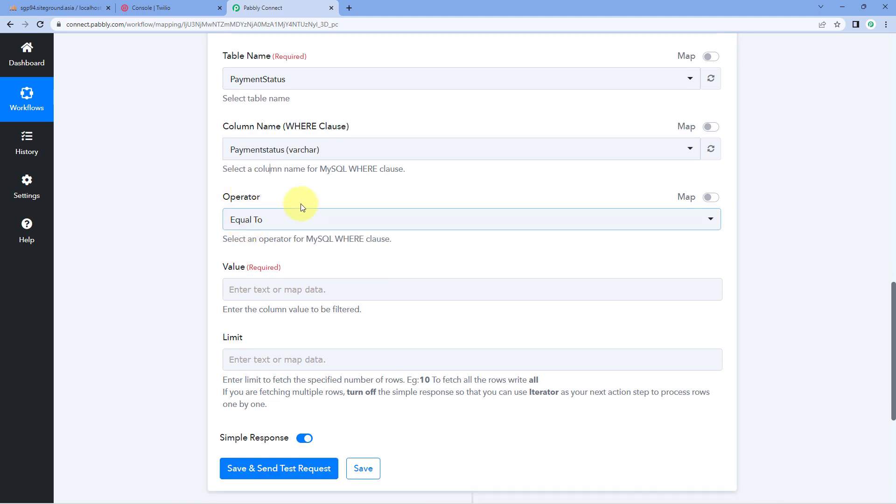
click(317, 223)
scroll(206, 234, down, 1)
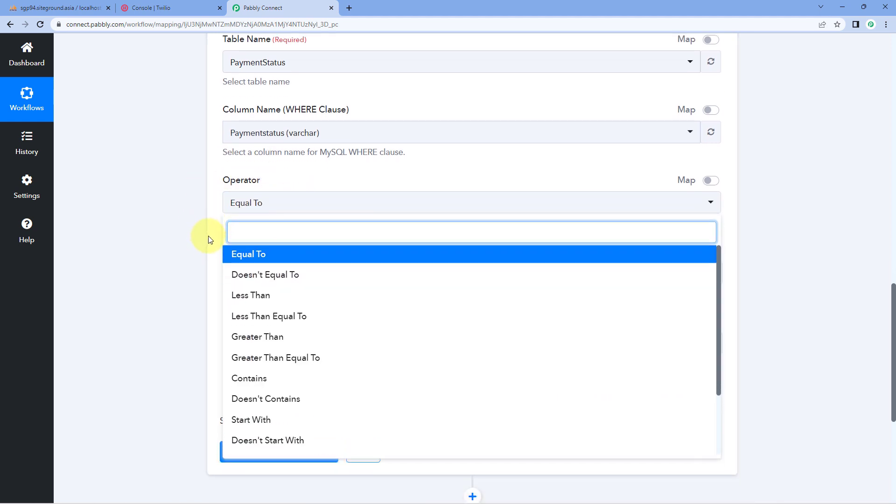
scroll(277, 272, down, 1)
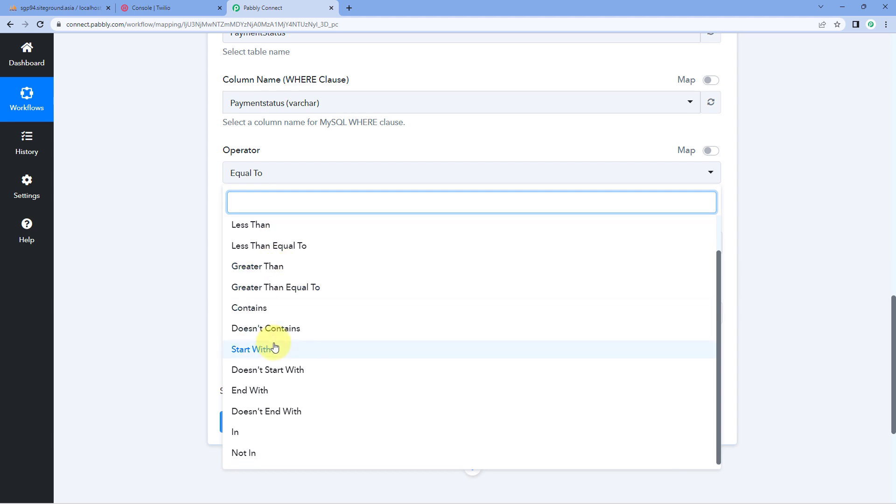
scroll(246, 344, up, 1)
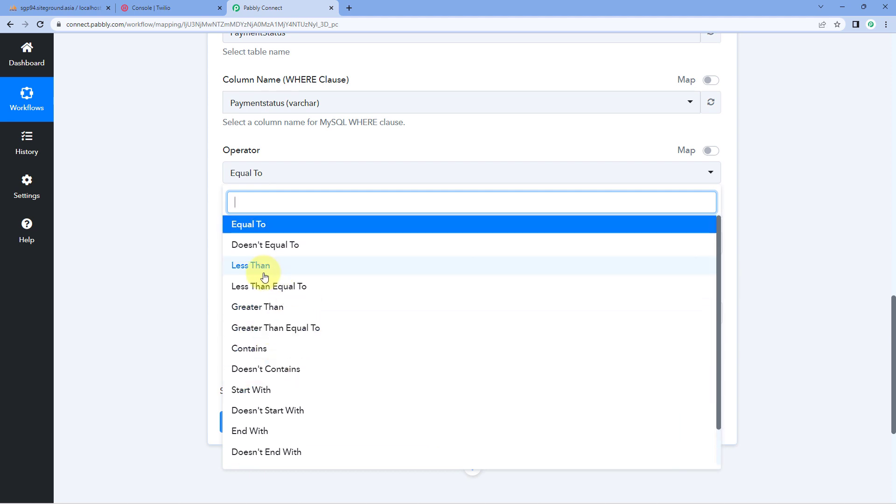
click(273, 225)
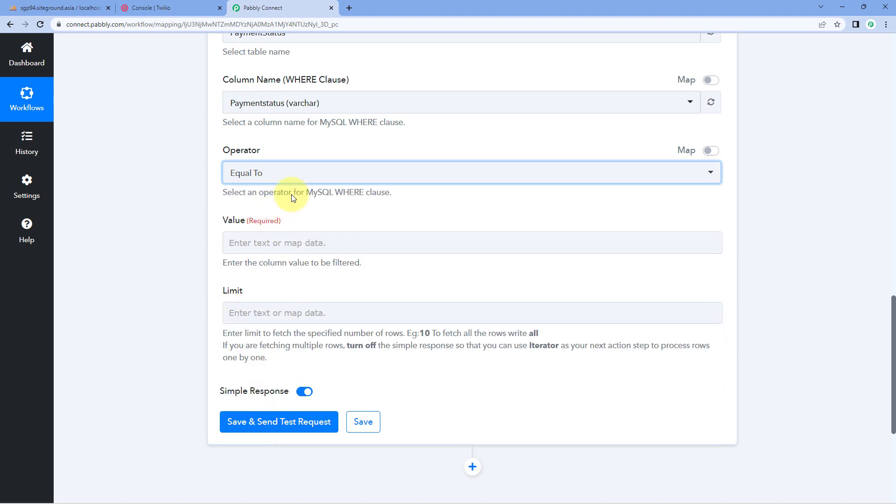
Step: Check the payment status entries in phpMyAdmin and set the filter value to Due in Pabbly Connect
click(61, 8)
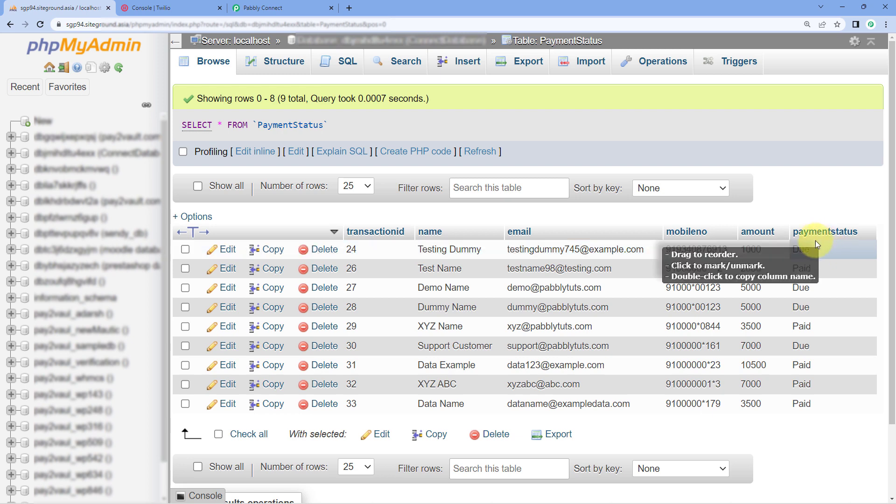
click(301, 4)
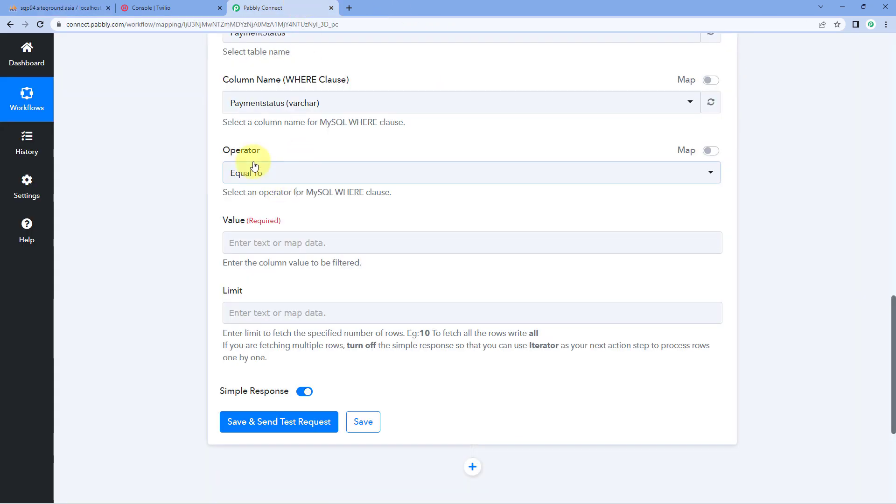
click(262, 248)
click(262, 248)
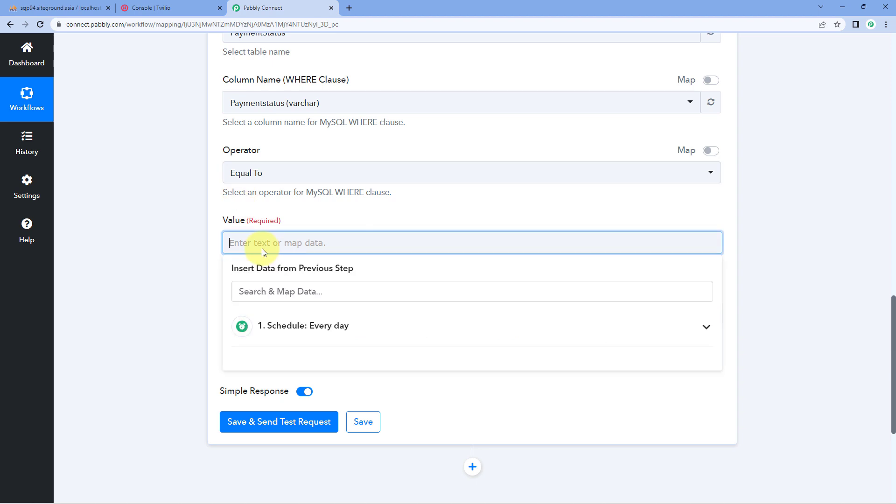
text(Due)
click(284, 218)
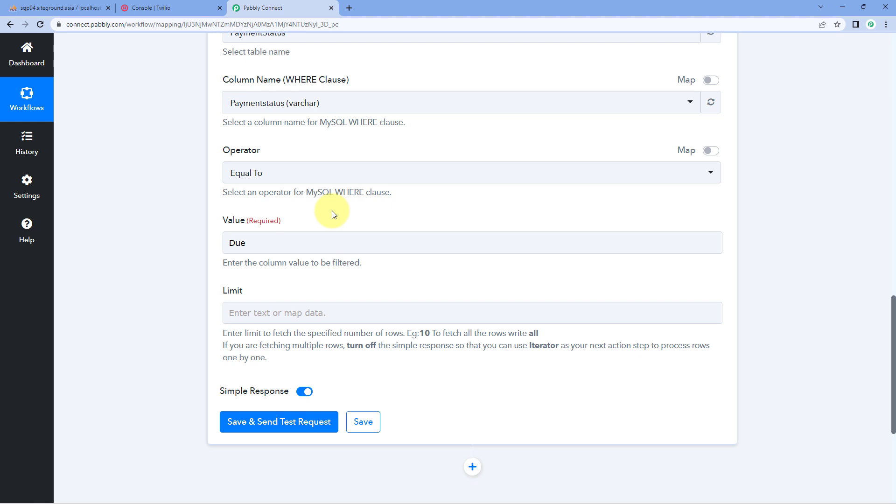
Step: Set the row limit to all so every matching row is fetched
scroll(205, 201, down, 2)
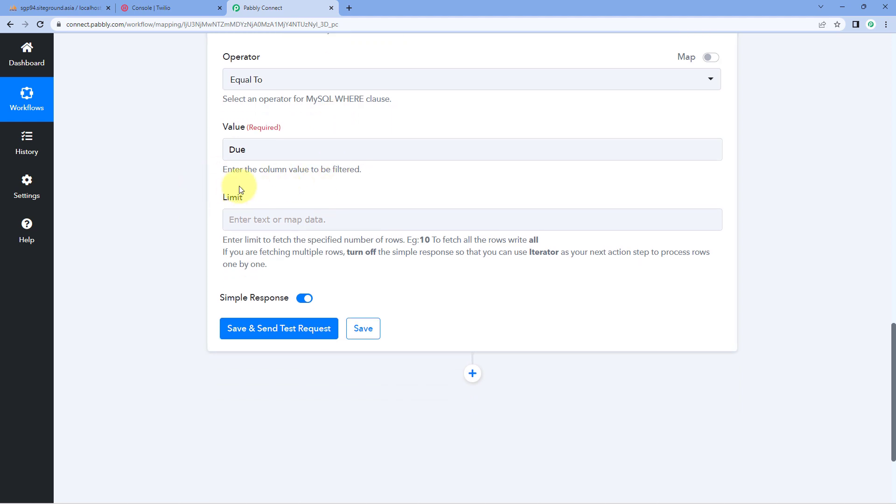
scroll(239, 186, down, 1)
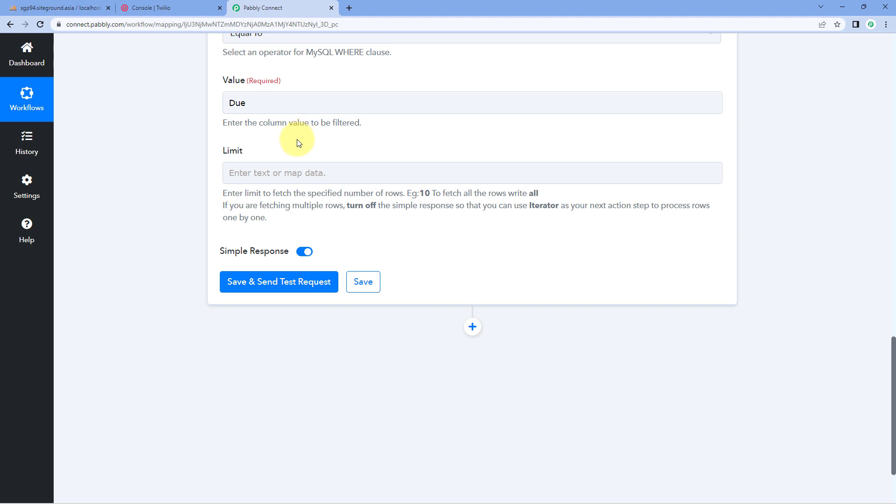
click(282, 172)
click(545, 200)
click(328, 175)
text(a)
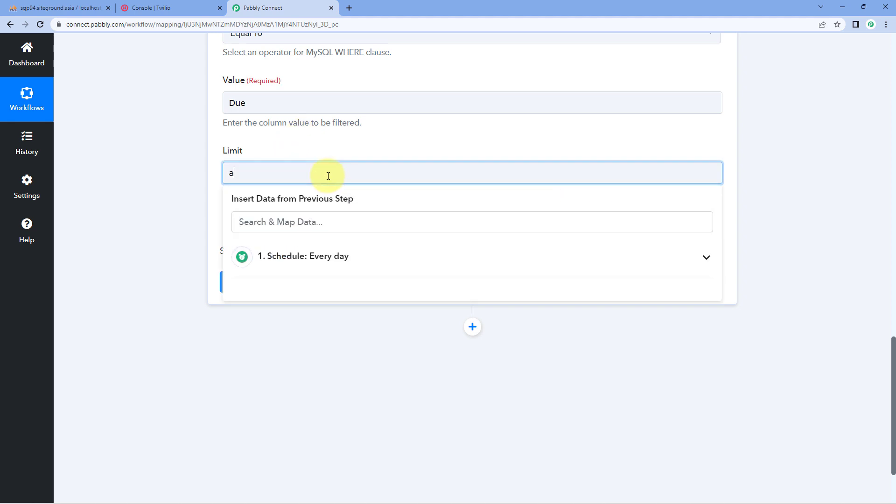
text(ll)
click(275, 143)
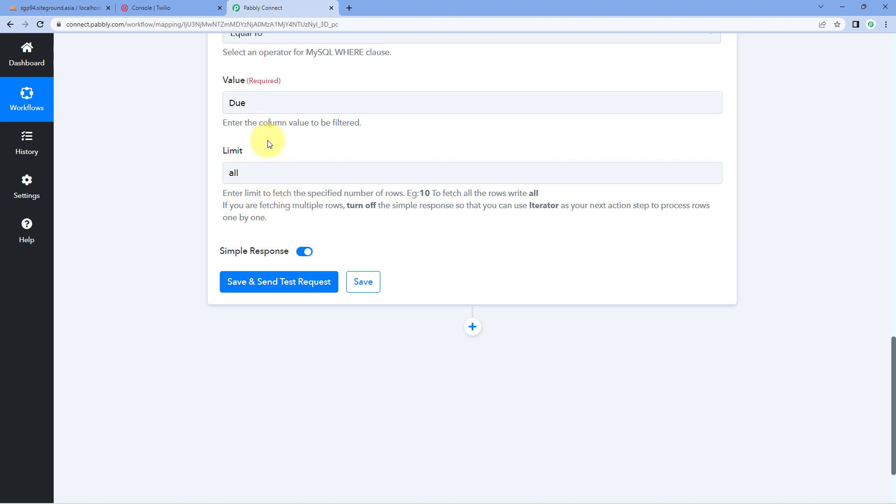
Step: Turn off Simple Response for the Get Rows action, then save it and send a test request
mouse_move(276, 262)
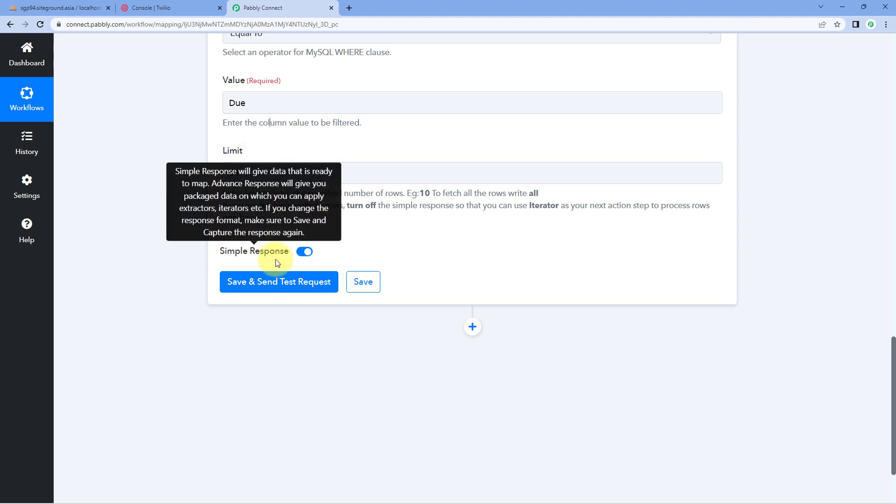
click(304, 252)
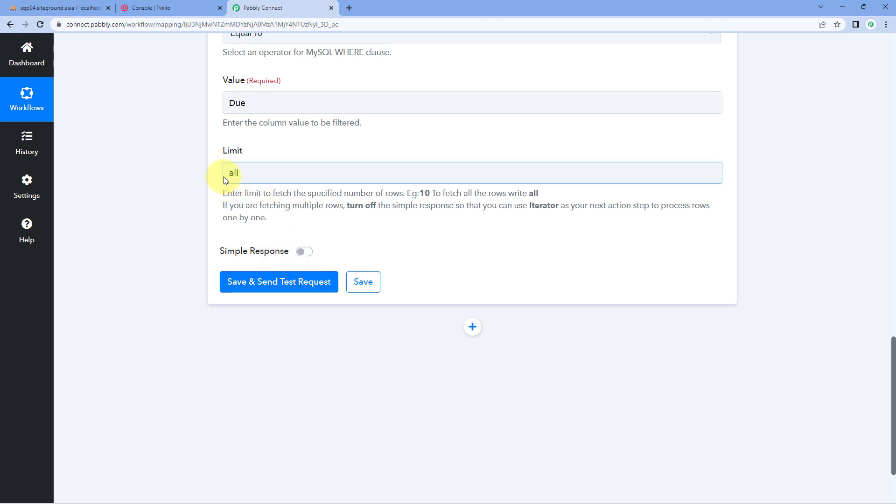
scroll(280, 150, up, 4)
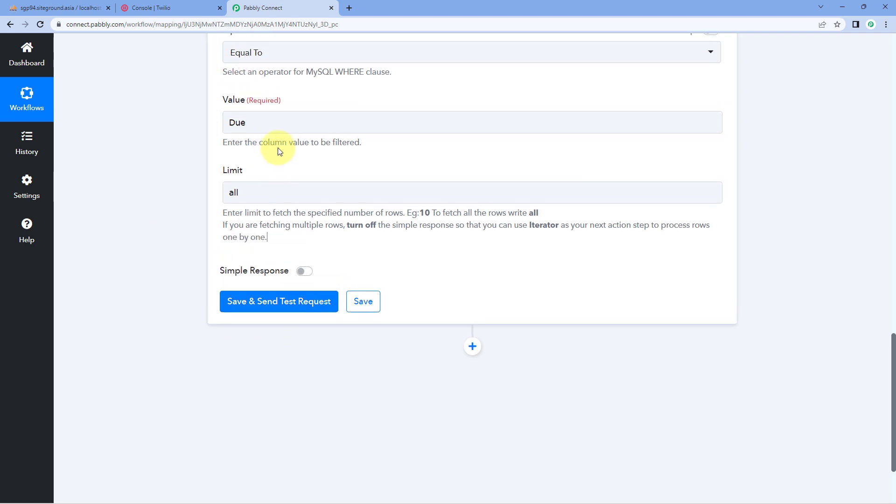
scroll(261, 186, down, 2)
scroll(247, 211, down, 4)
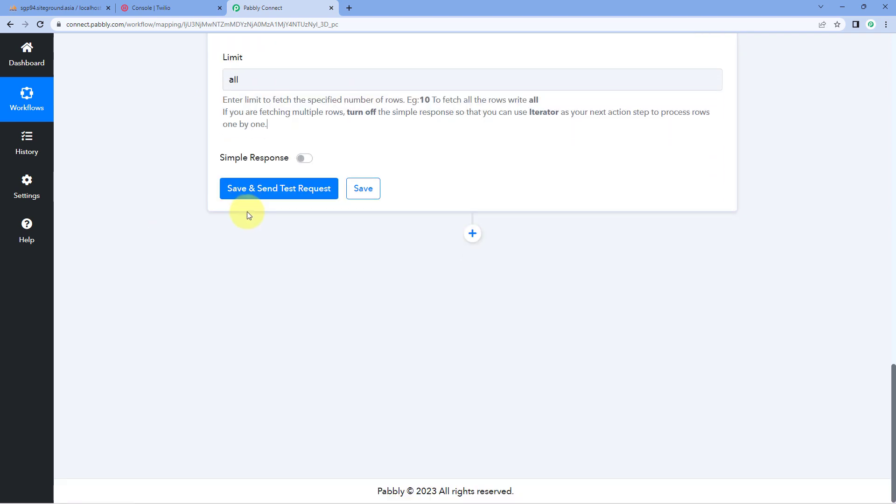
click(279, 190)
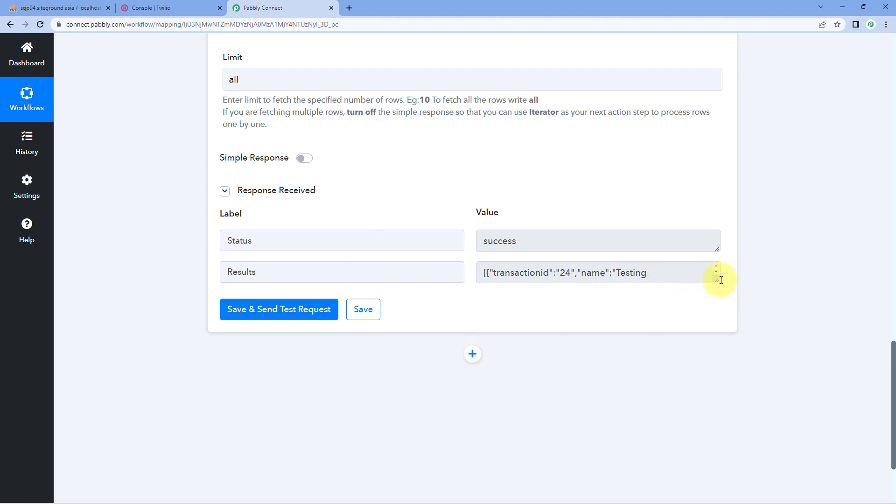
Step: Enlarge the Results value of the received response and examine the individual records returned from the PaymentStatus table
drag(716, 278, 733, 452)
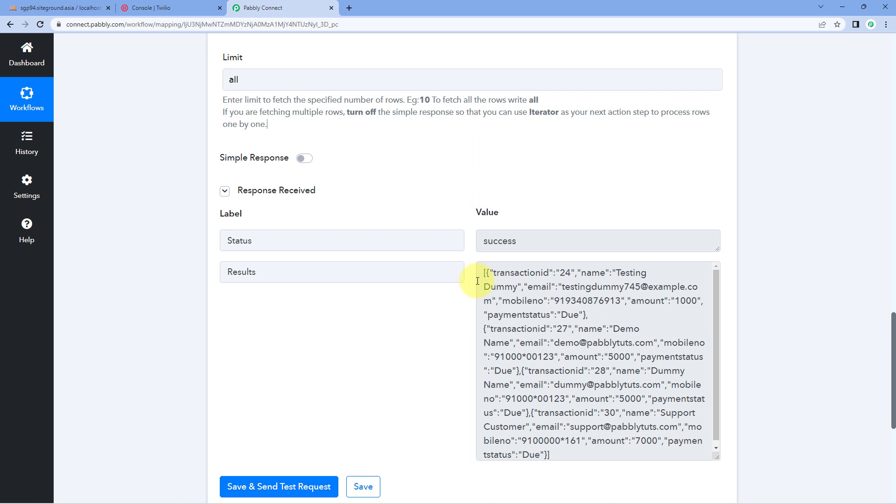
scroll(424, 187, up, 4)
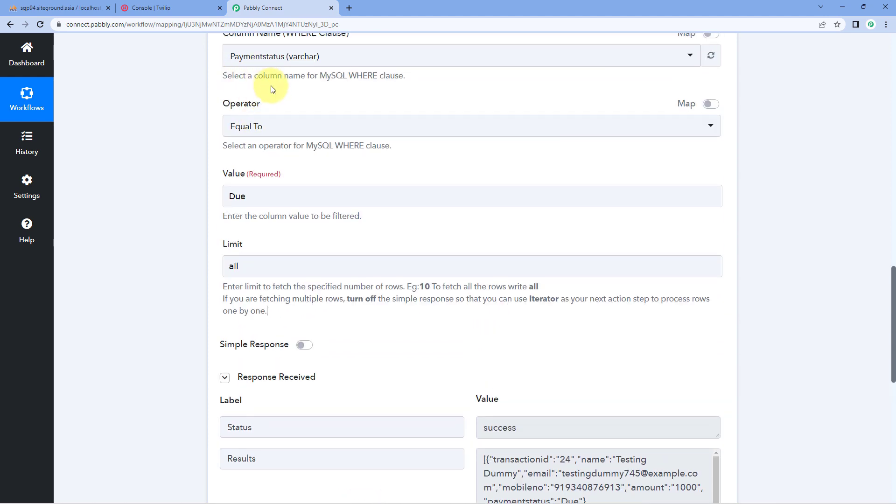
scroll(299, 98, down, 6)
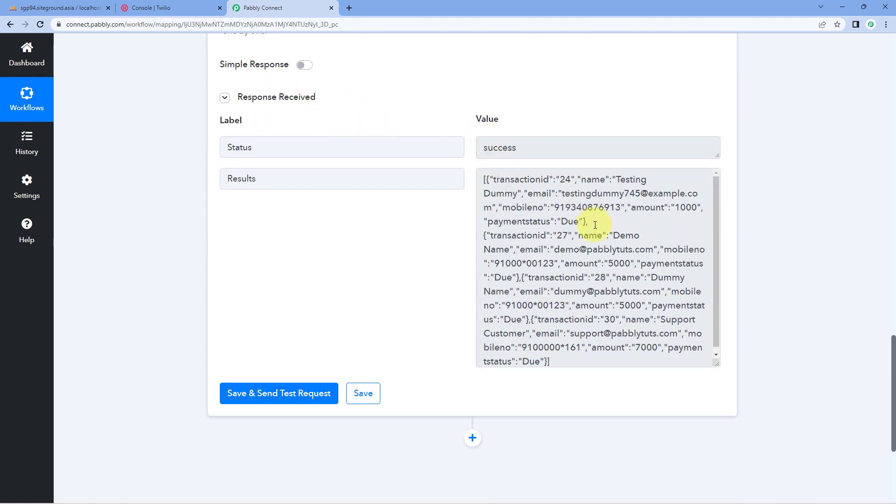
click(487, 179)
drag(487, 179, 546, 358)
click(524, 279)
click(532, 320)
click(402, 240)
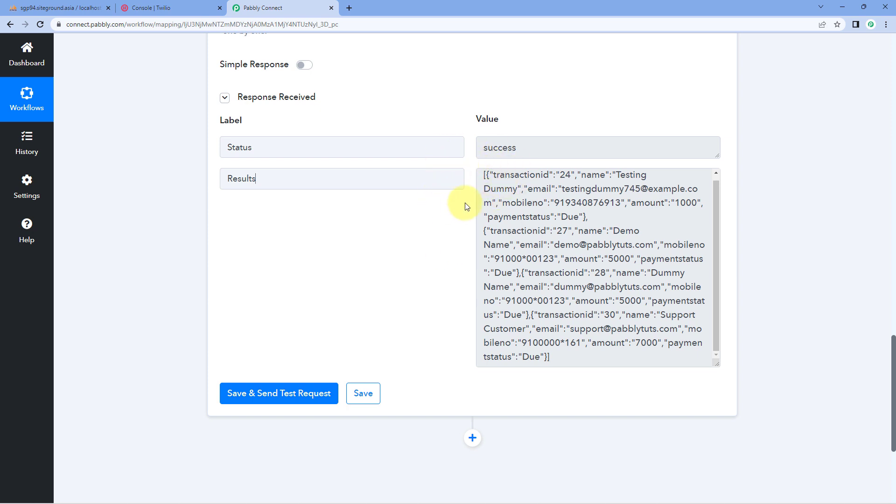
click(422, 182)
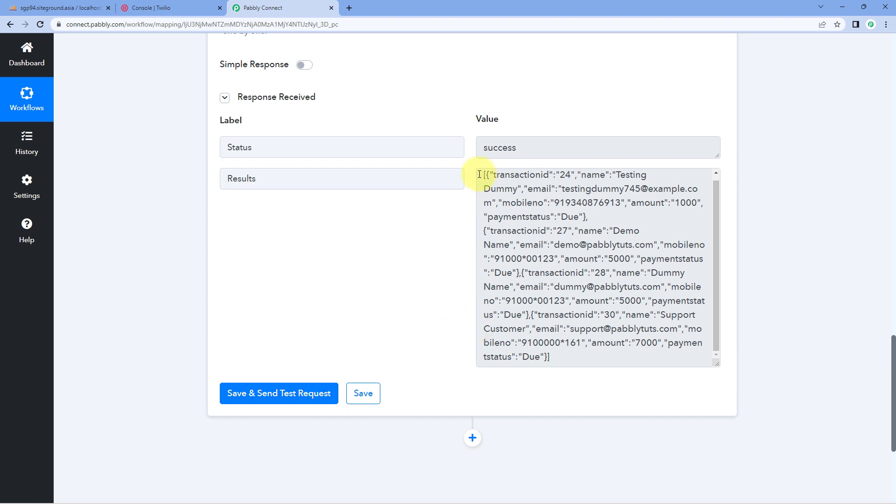
drag(485, 177, 489, 233)
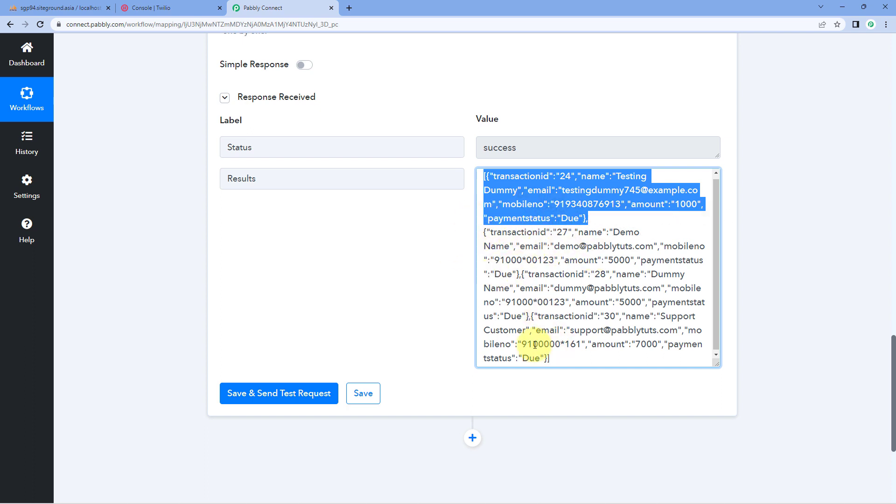
Step: Compare the fetched records with the PaymentStatus table in phpMyAdmin and review the Get Rows filter settings in Pabbly Connect
click(448, 237)
click(60, 7)
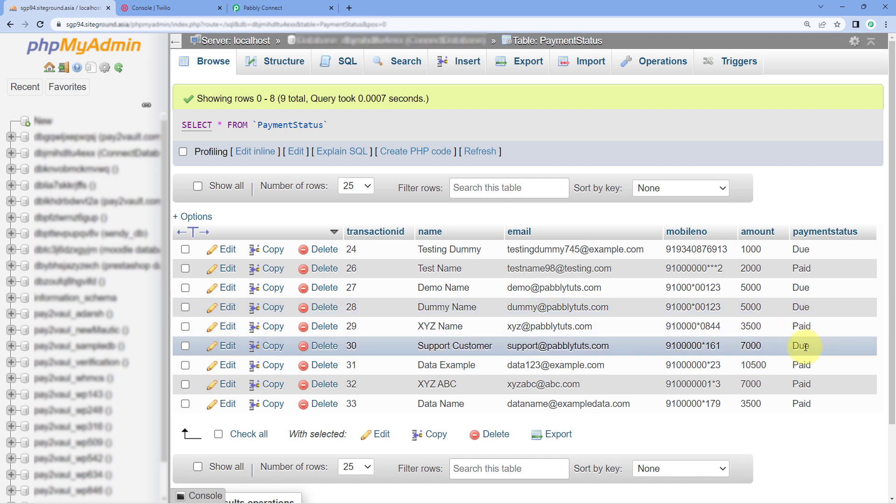
click(262, 8)
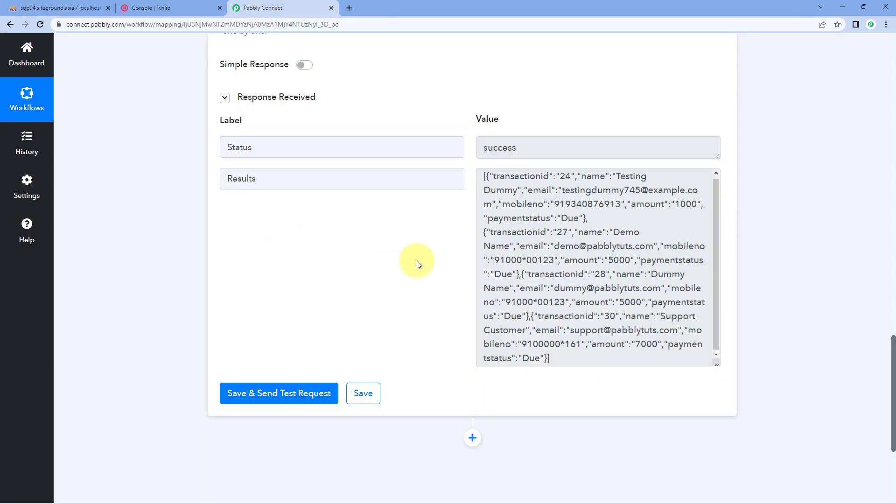
scroll(345, 159, up, 8)
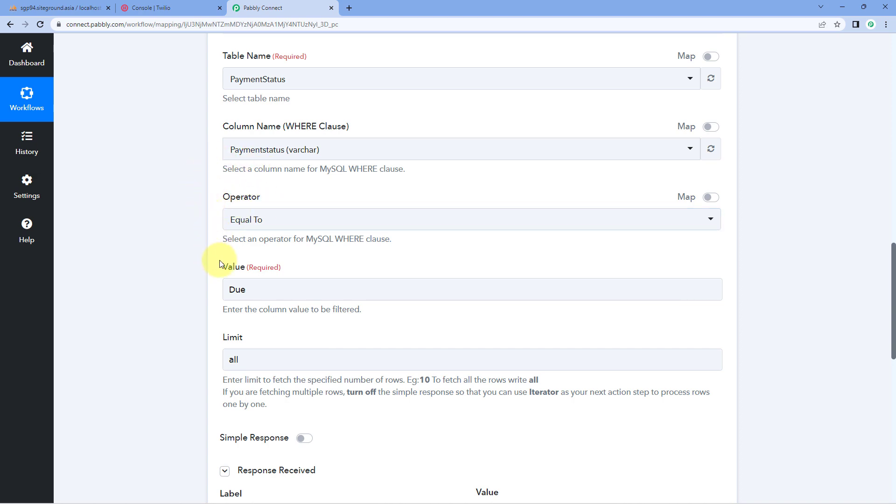
scroll(209, 177, down, 4)
scroll(205, 175, down, 4)
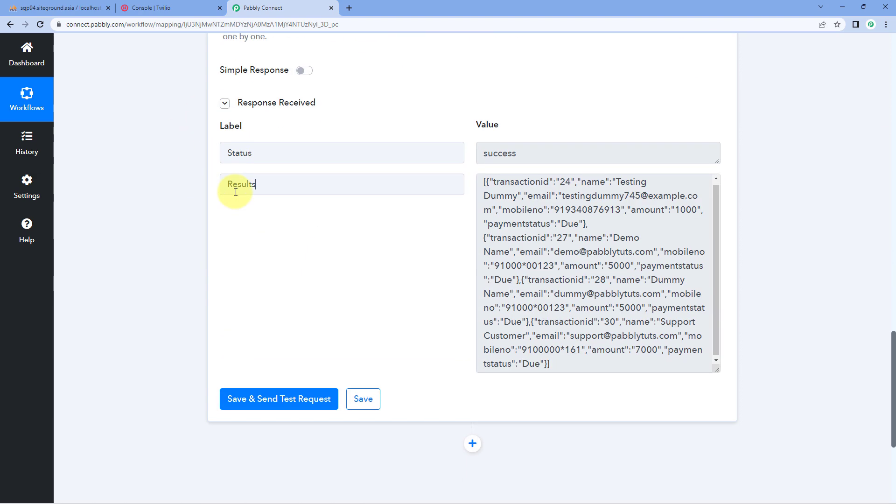
click(236, 184)
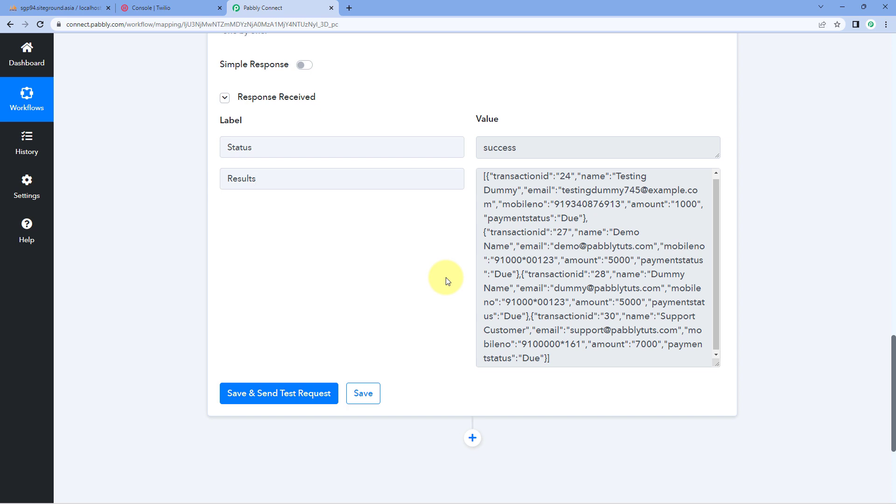
Step: Add a new action step after the MySQL Get Rows action and choose Iterator as its app
scroll(446, 280, down, 5)
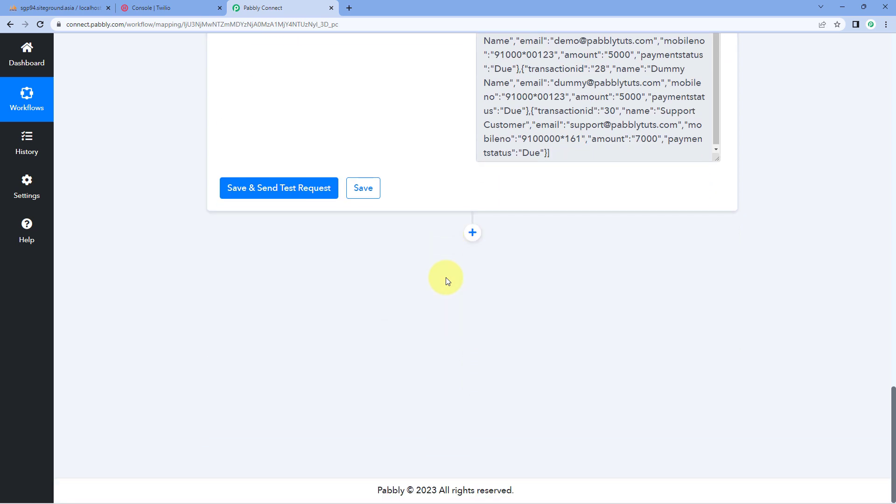
click(472, 232)
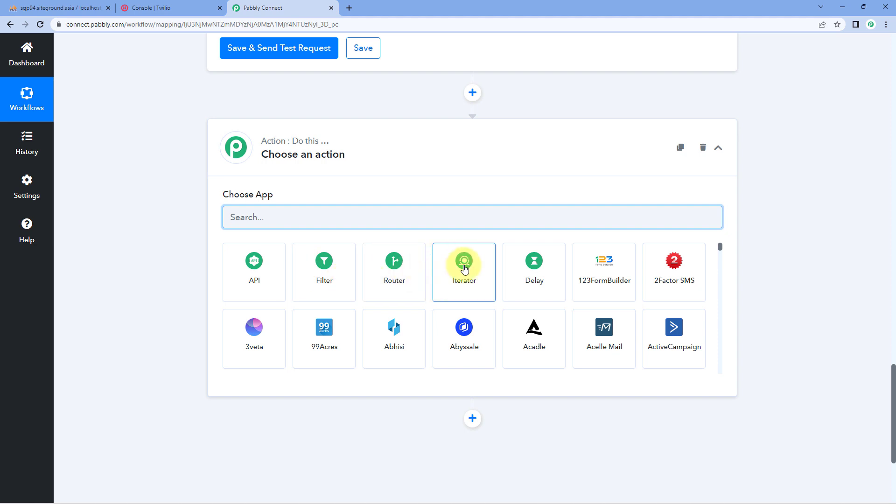
click(445, 274)
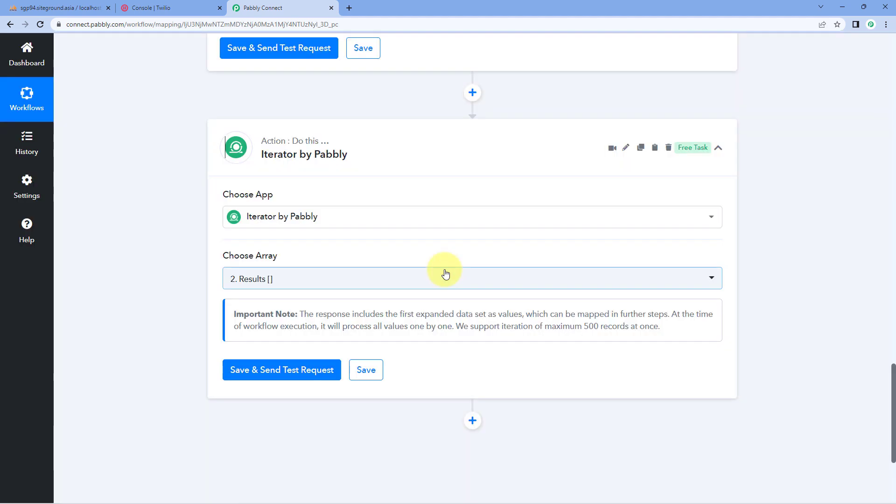
Step: Check the Iterator's chosen array against the Results label of the MySQL response, then save the Iterator and send a test request
scroll(309, 232, down, 1)
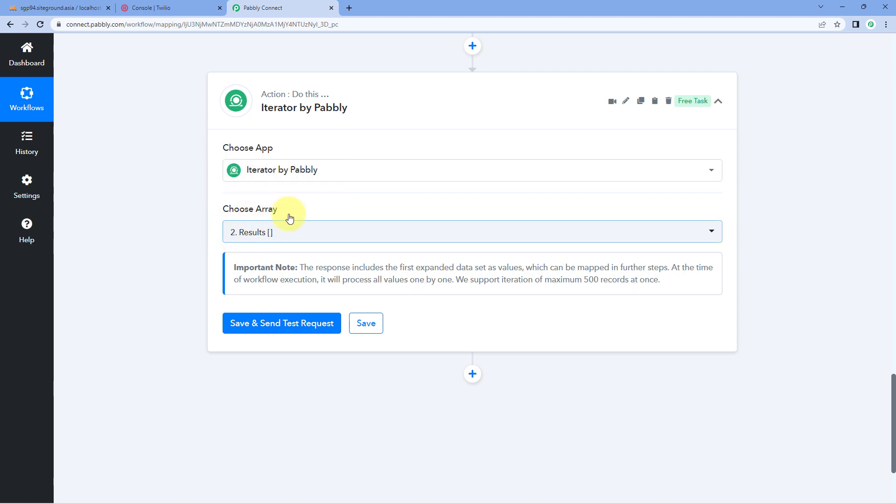
scroll(367, 196, up, 5)
scroll(368, 196, up, 3)
double_click(254, 164)
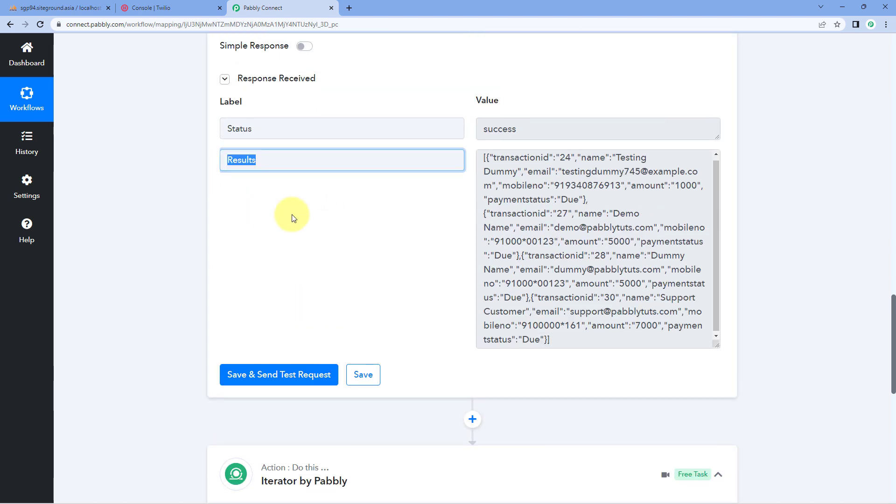
click(345, 230)
scroll(358, 233, down, 5)
scroll(358, 224, down, 5)
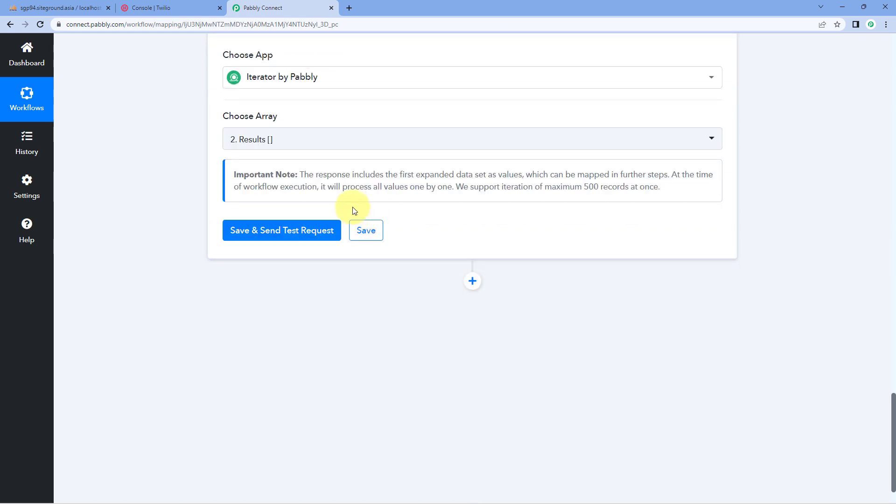
scroll(345, 206, up, 1)
click(287, 275)
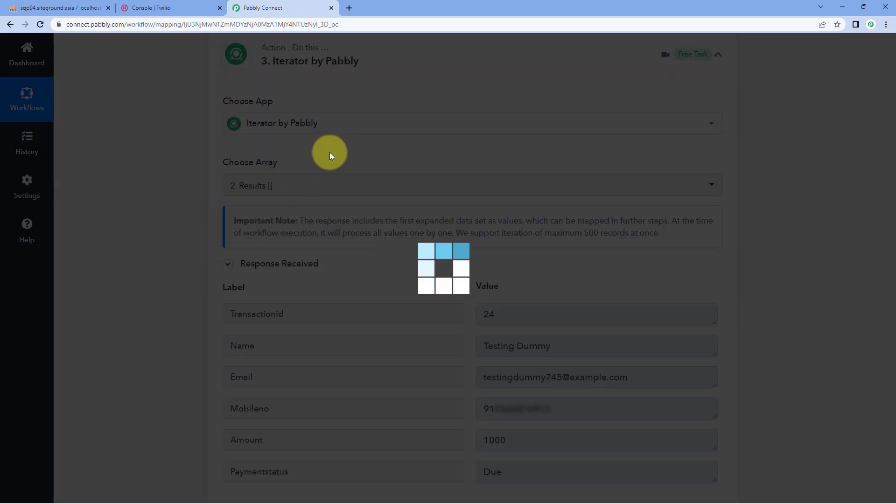
Step: Examine the transaction ID, name, email, mobile number and amount in the Iterator response and compare them with the MySQL results
scroll(329, 156, down, 1)
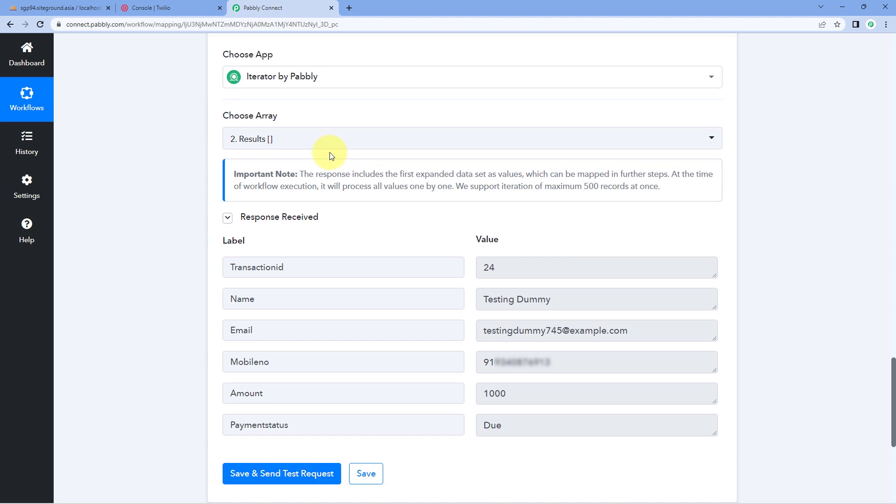
drag(234, 216, 314, 224)
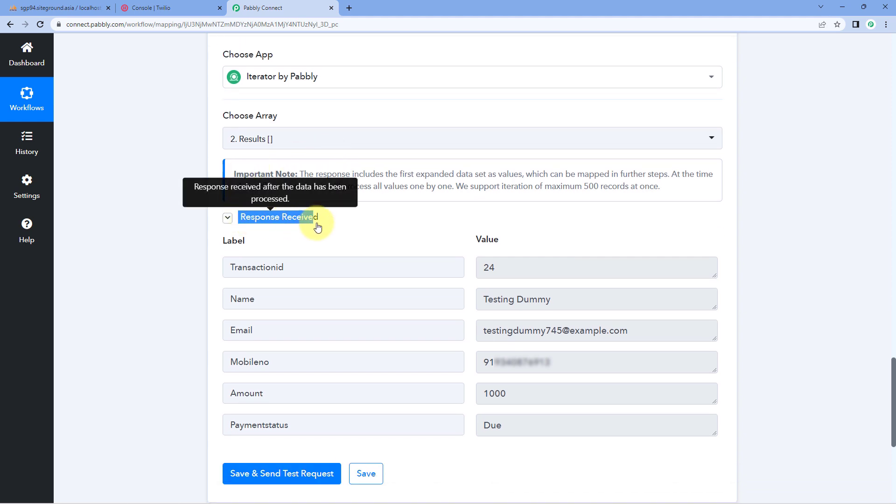
click(308, 218)
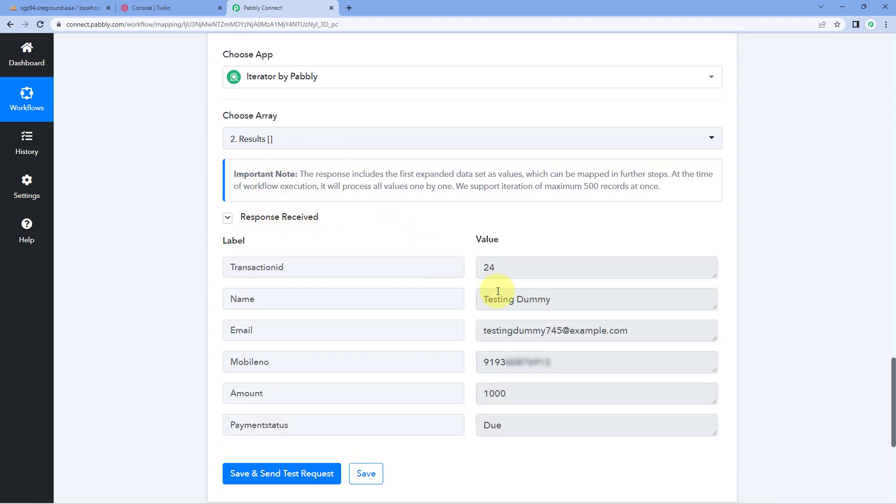
drag(503, 267, 467, 270)
drag(573, 298, 483, 304)
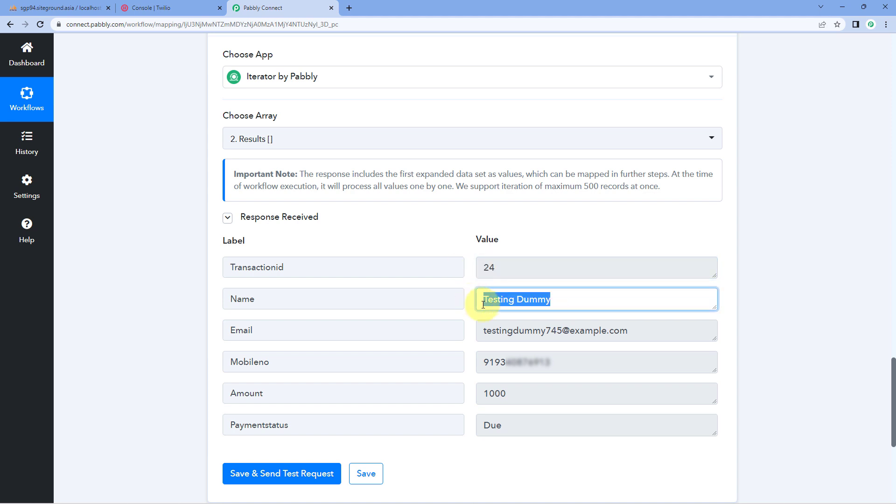
drag(644, 334, 556, 336)
triple_click(556, 336)
drag(569, 366, 476, 368)
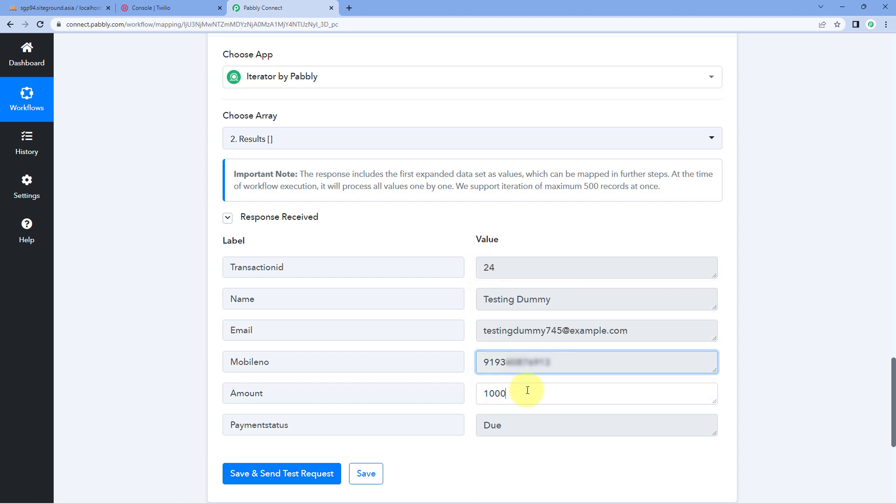
drag(526, 394, 462, 394)
click(457, 247)
scroll(458, 240, up, 12)
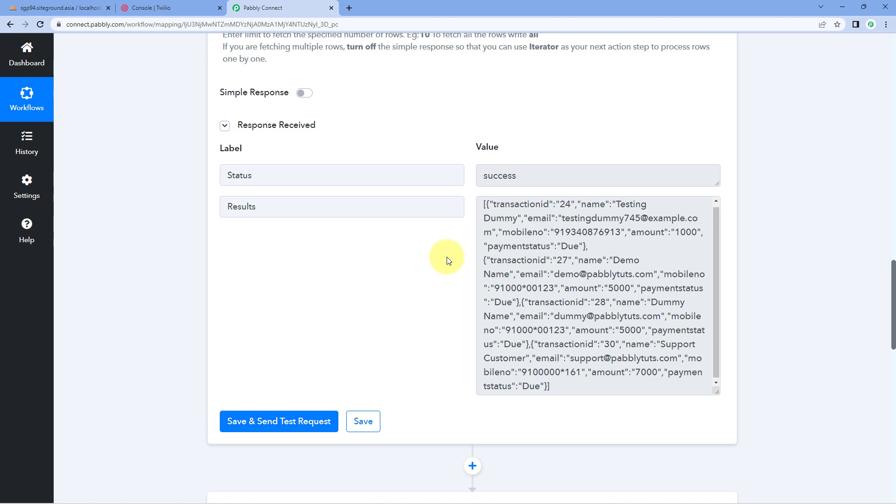
scroll(424, 304, down, 9)
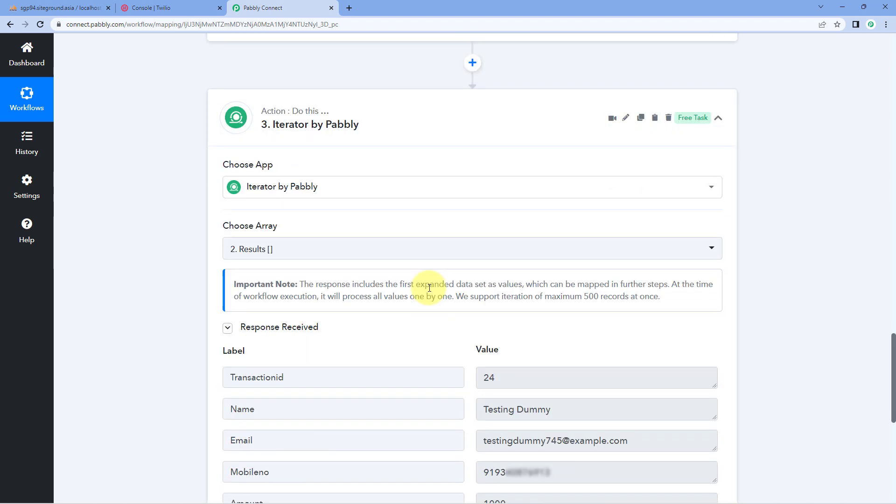
scroll(429, 288, down, 3)
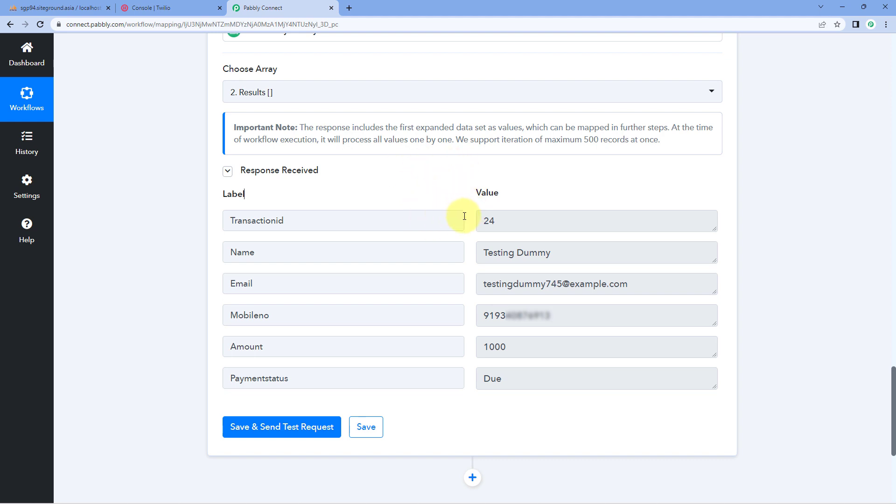
drag(570, 315, 483, 320)
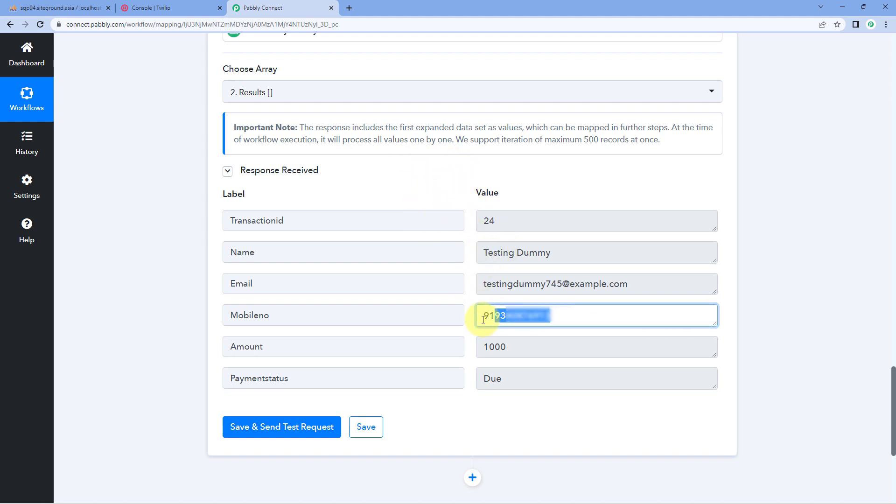
click(472, 264)
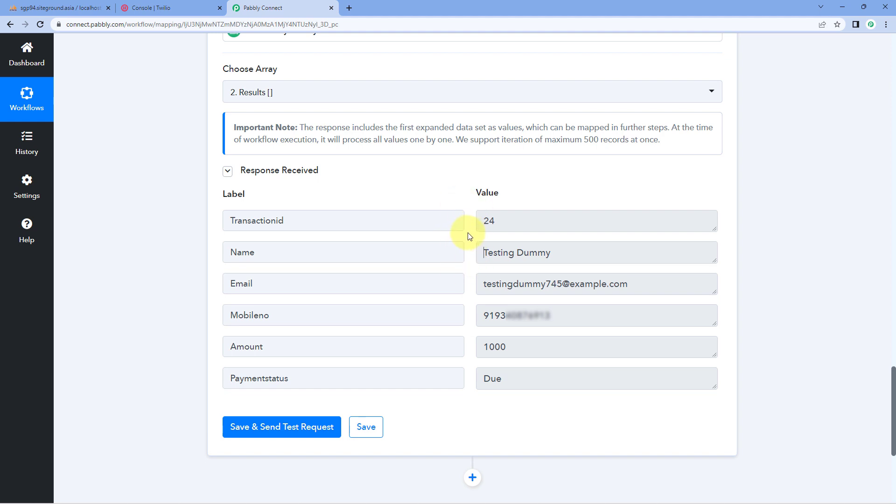
Step: Add another action step after the Iterator and choose Twilio as its app
scroll(181, 243, down, 5)
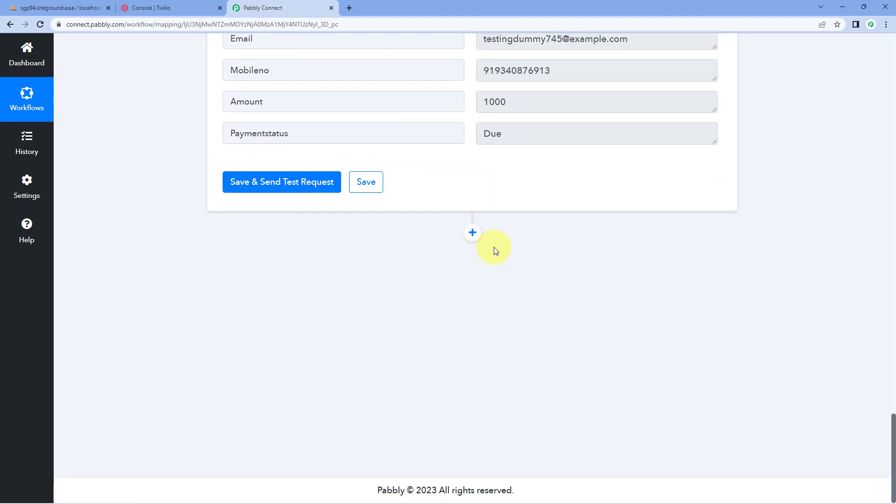
click(474, 232)
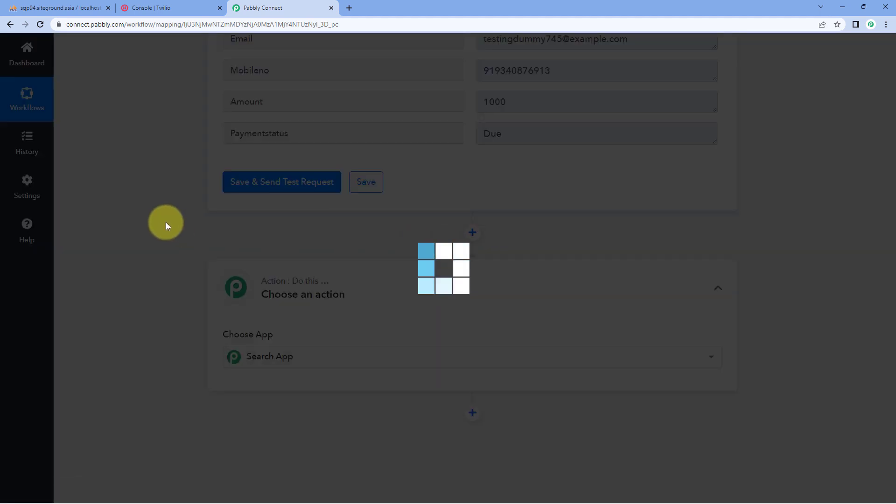
scroll(166, 222, down, 5)
scroll(252, 122, up, 1)
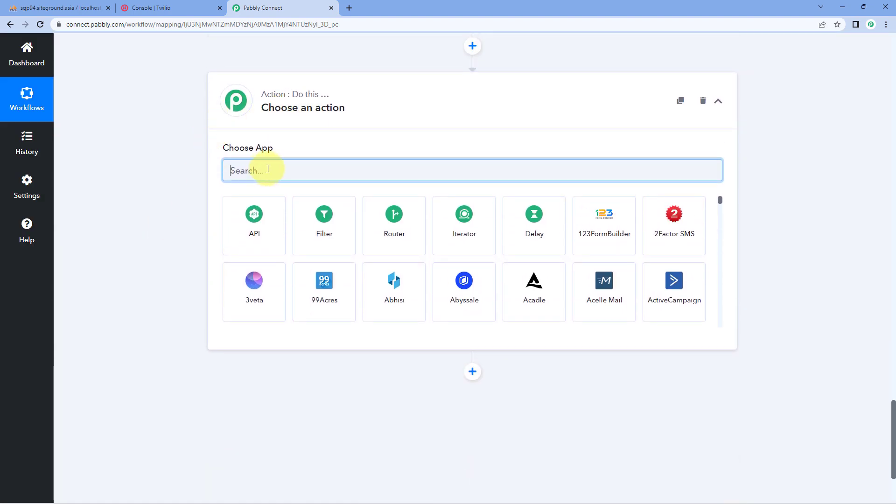
text(Twil)
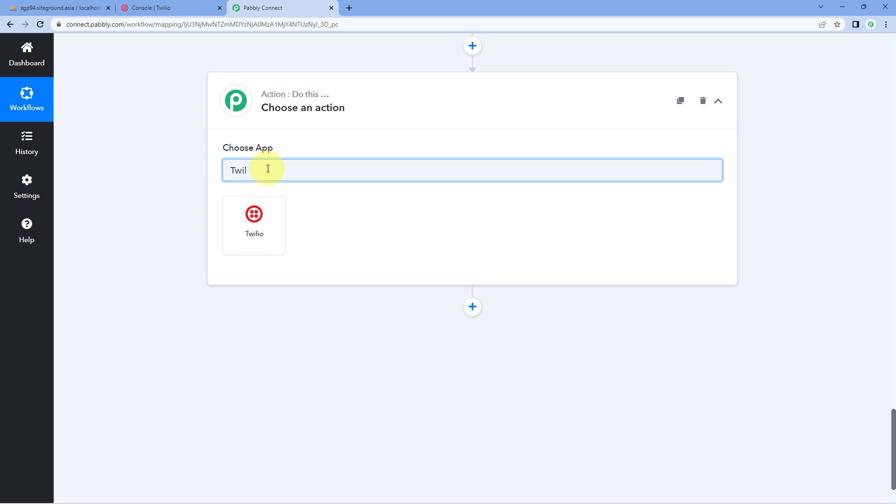
click(270, 221)
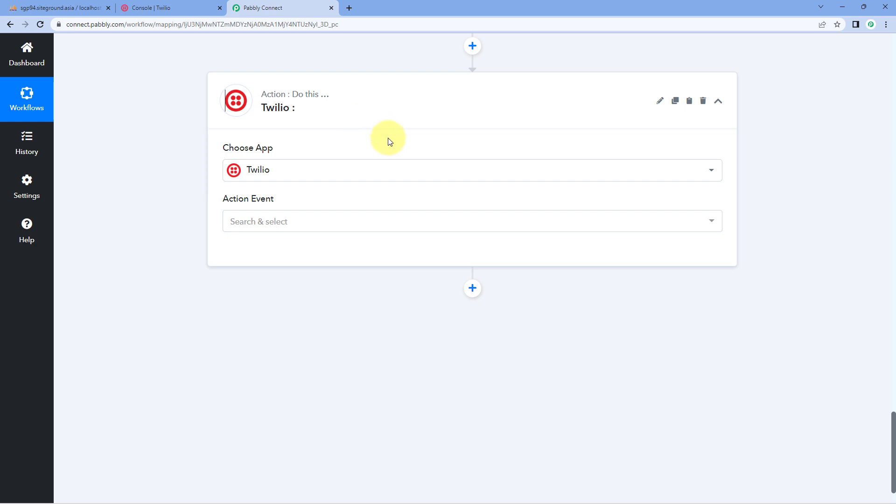
Step: Set the Twilio action event to Send SMS Message
scroll(387, 137, up, 1)
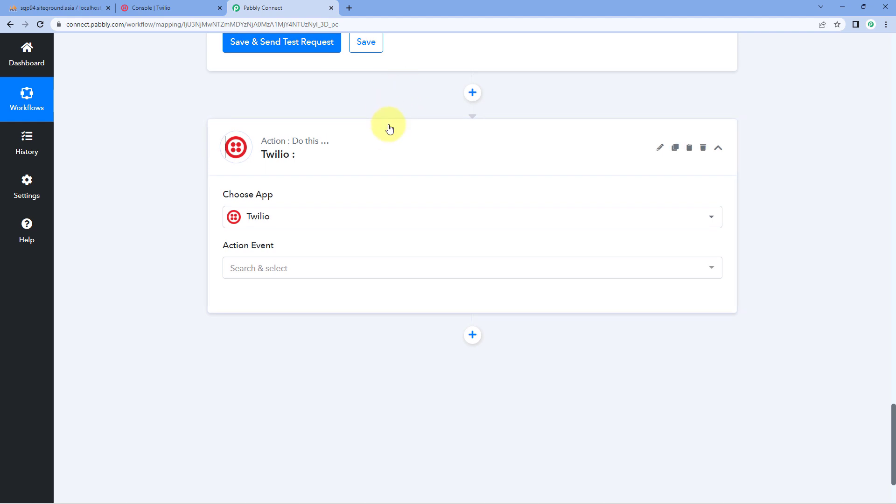
scroll(389, 129, down, 1)
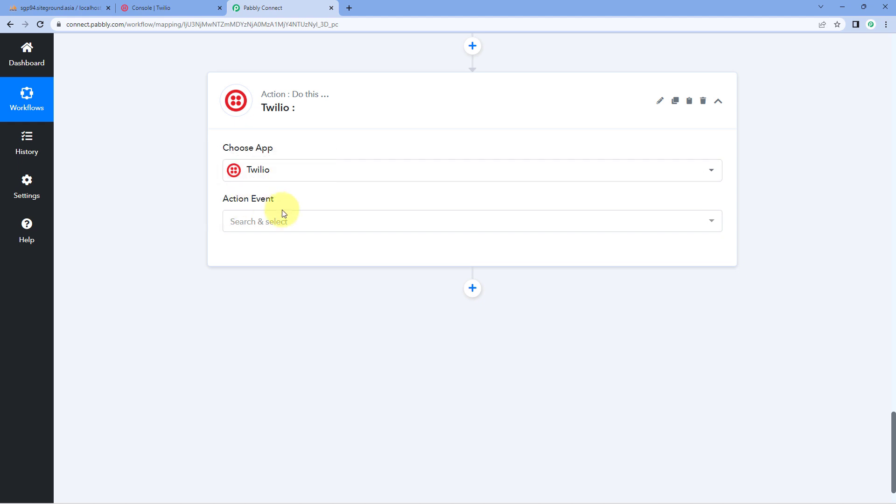
click(294, 222)
click(330, 278)
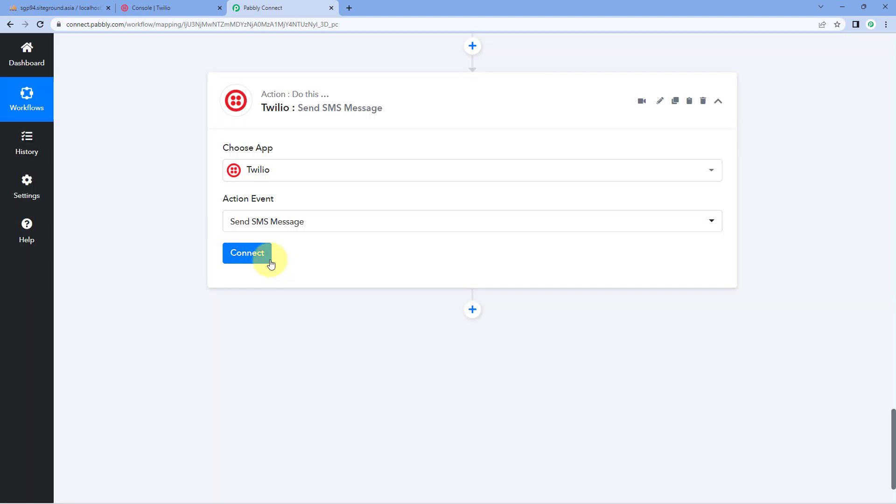
Step: Open the Twilio account connection settings and choose to add a new connection
click(270, 264)
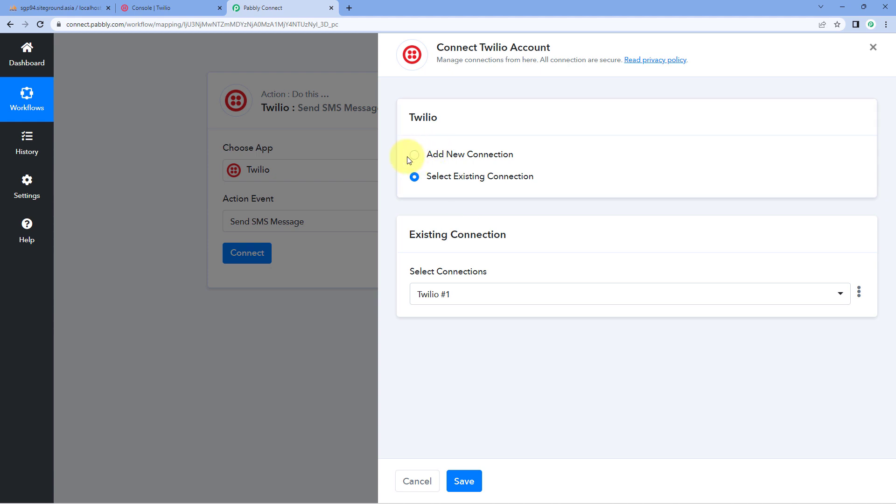
click(413, 155)
scroll(546, 167, down, 1)
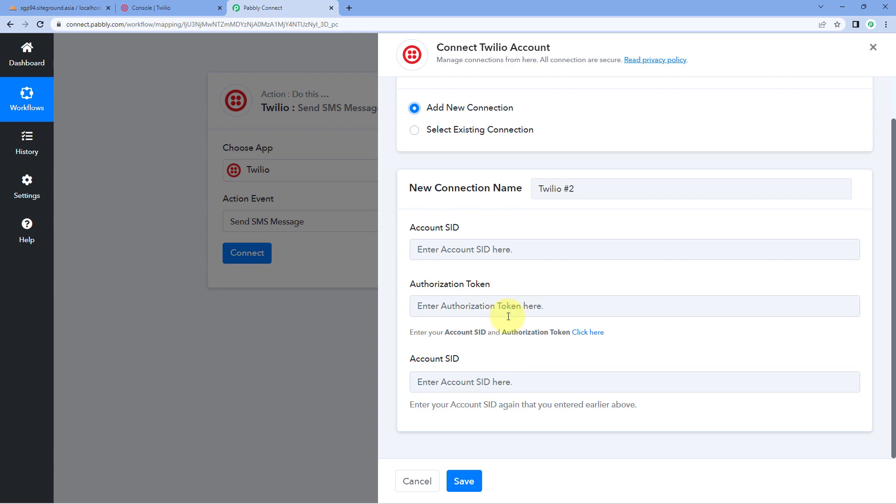
Step: Switch to the Twilio Console and display the Account Info section containing the Account SID and Auth Token
click(183, 7)
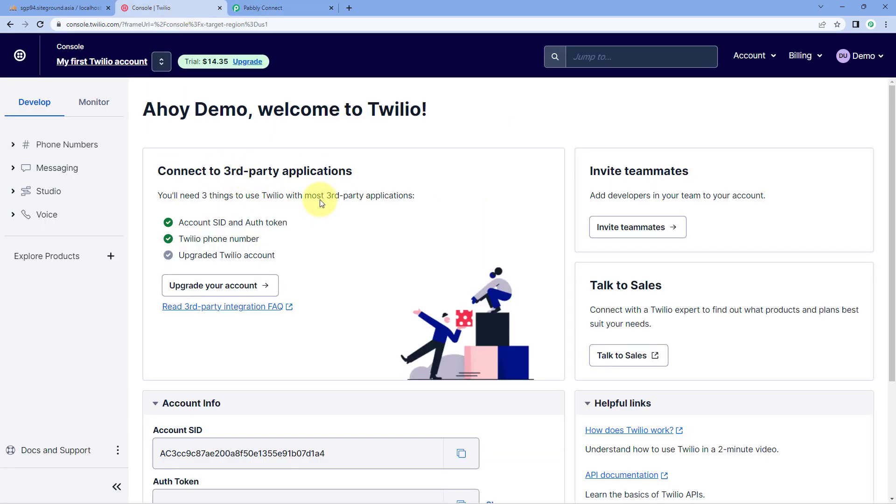
scroll(320, 198, down, 4)
click(326, 235)
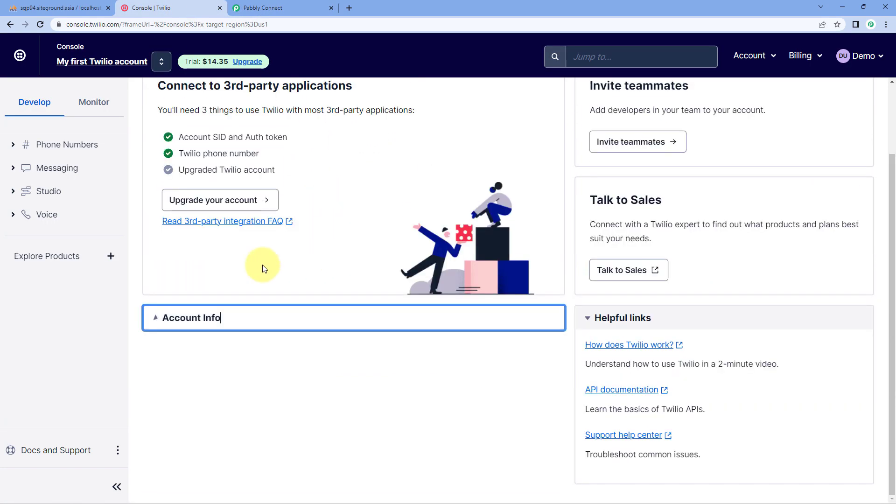
click(213, 317)
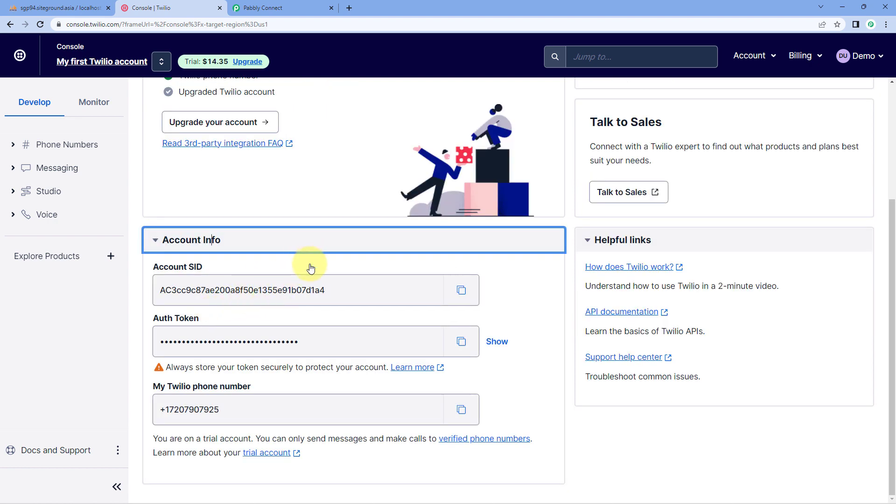
Step: Copy the Account SID from the Twilio Console and paste it into both Account SID fields of the new Pabbly Connect connection
click(185, 276)
click(460, 290)
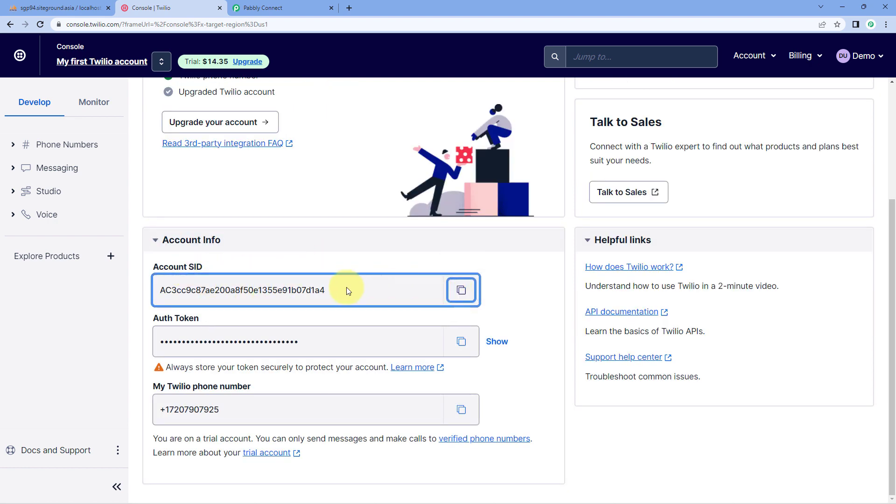
click(280, 8)
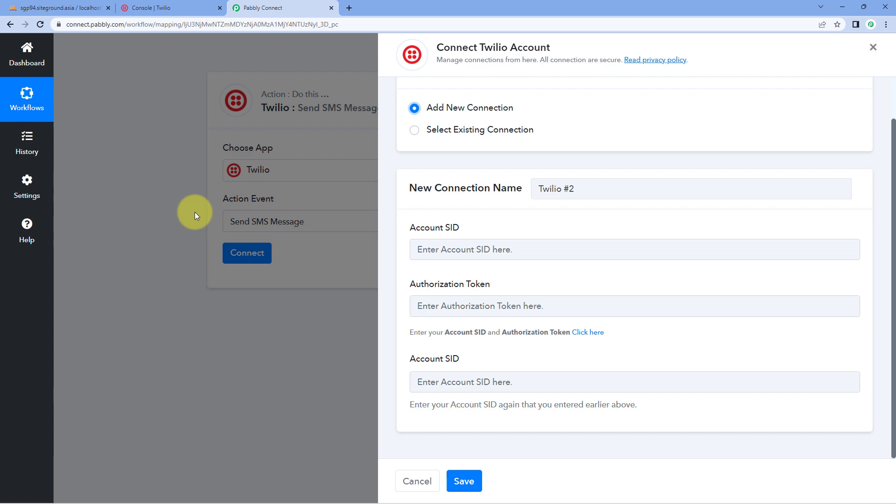
click(434, 251)
right_click(435, 251)
click(474, 326)
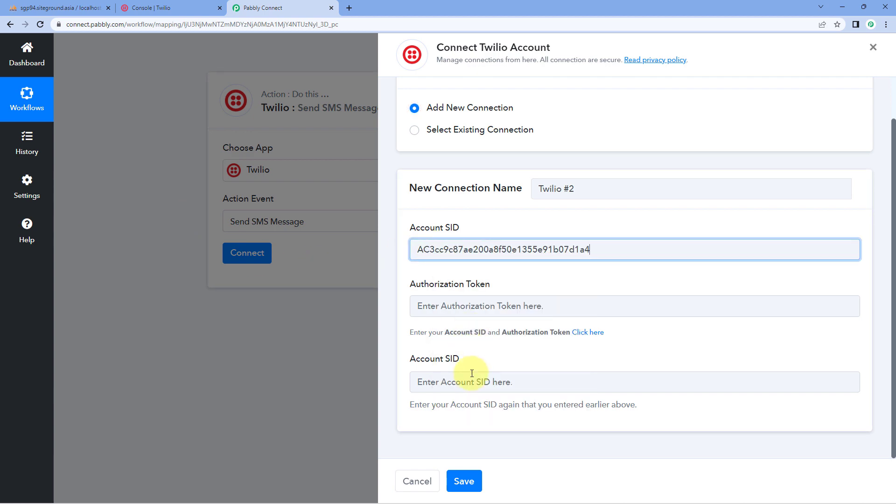
click(467, 381)
right_click(467, 382)
click(505, 289)
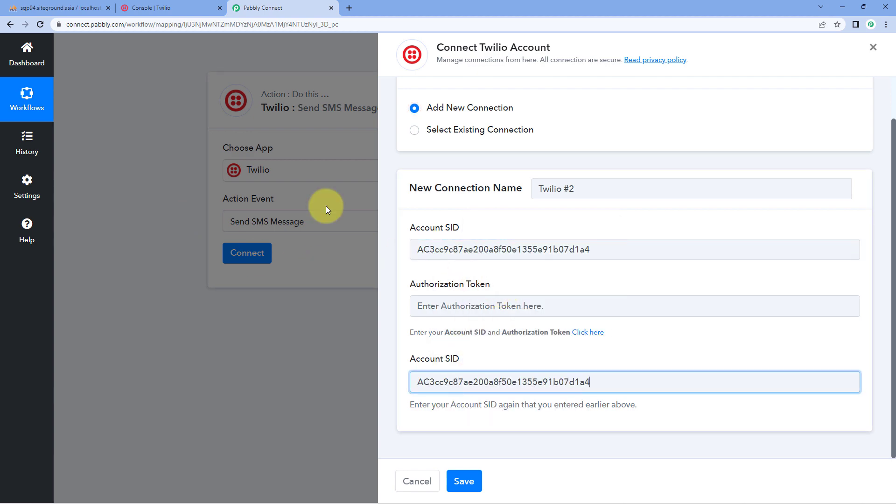
Step: Copy the Auth Token from the Twilio Console, paste it as the connection's Authorization Token in Pabbly Connect, and save the connection
click(157, 5)
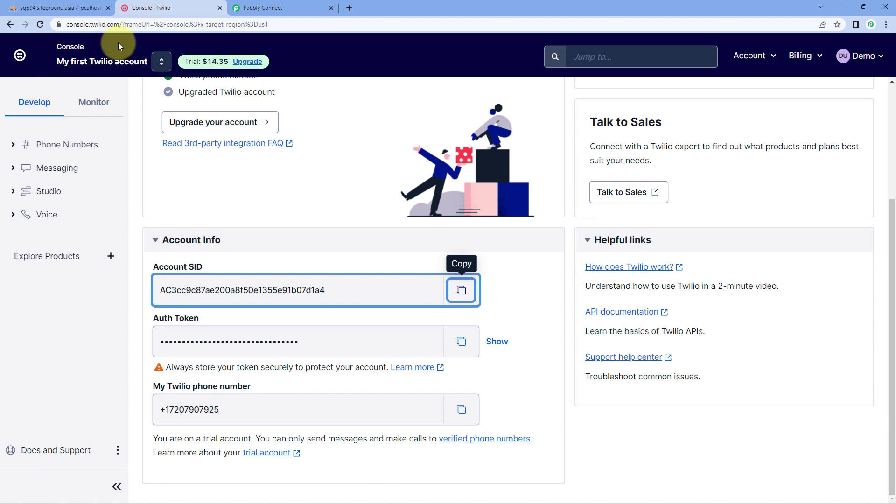
click(460, 341)
click(266, 7)
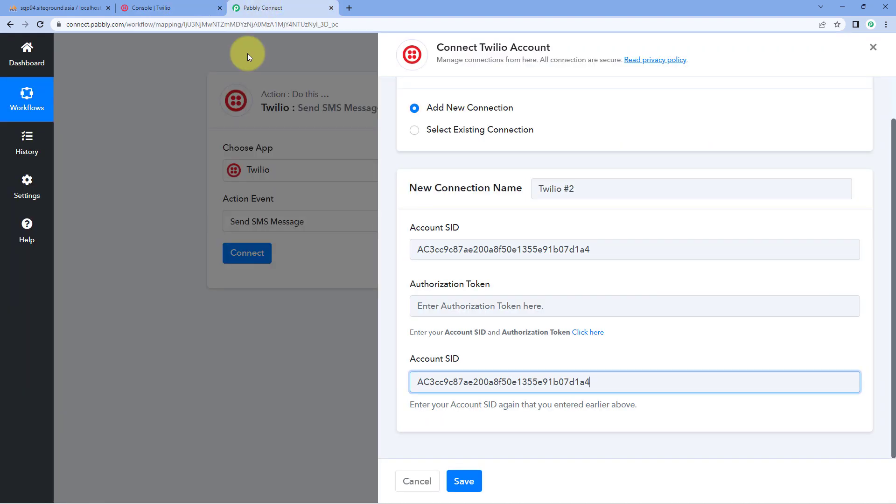
click(430, 301)
right_click(427, 304)
click(466, 228)
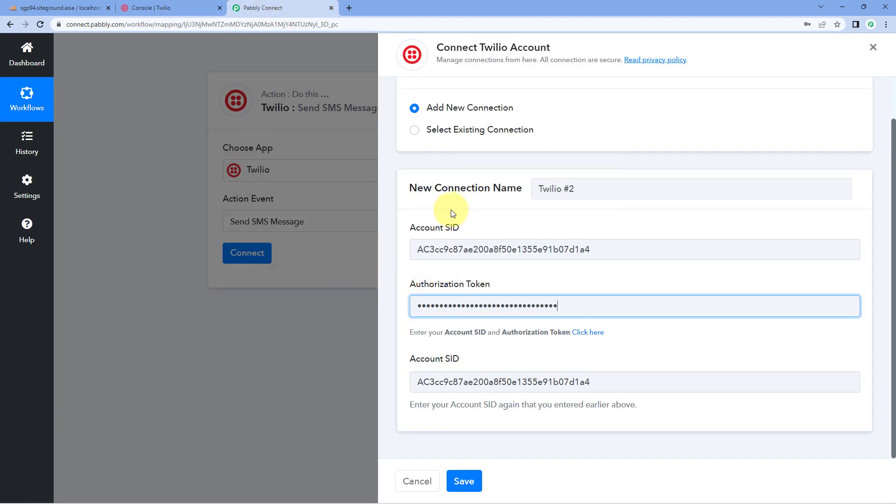
click(452, 213)
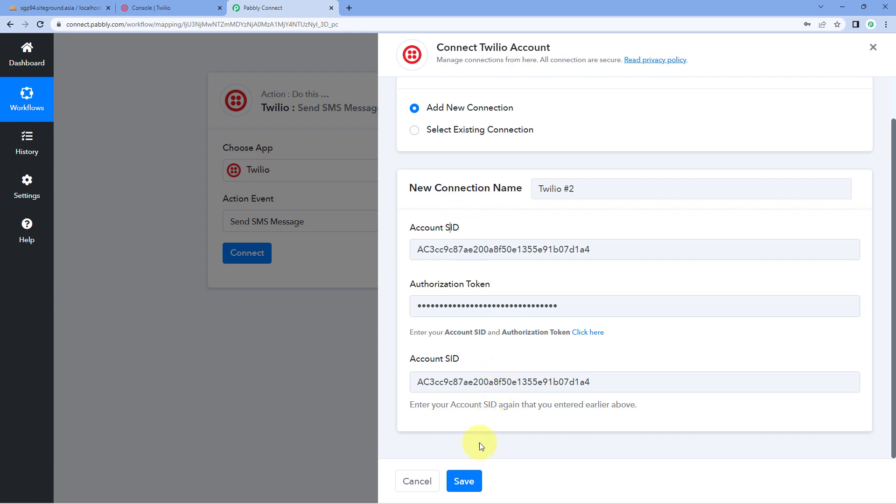
click(464, 481)
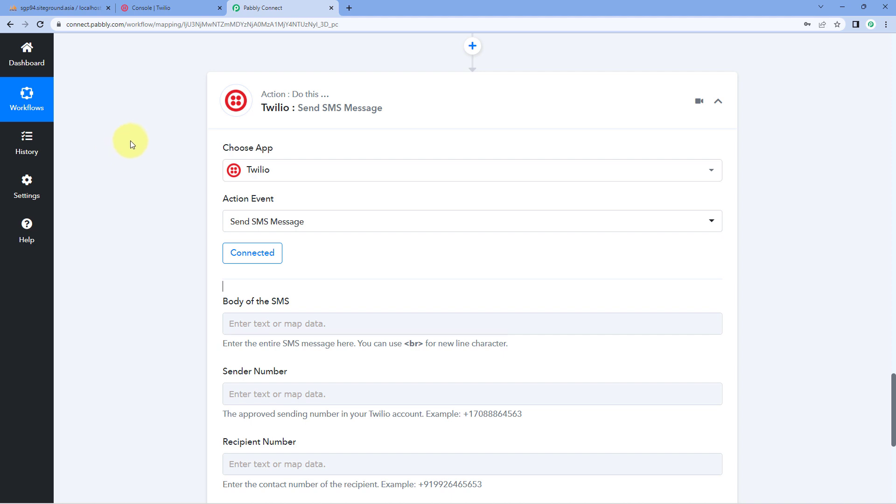
Step: Start the SMS body with the greeting "Hello", the Name value mapped from the Iterator step, and a comma
scroll(186, 111, down, 1)
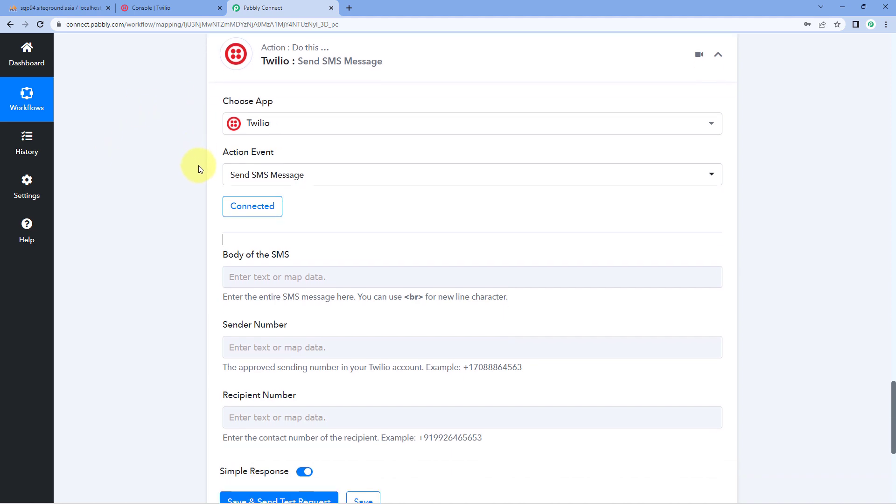
scroll(194, 156, down, 3)
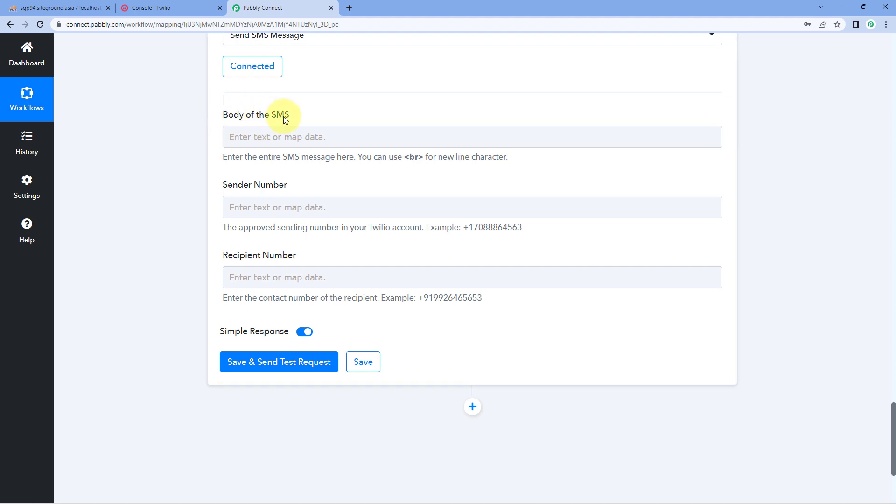
click(229, 136)
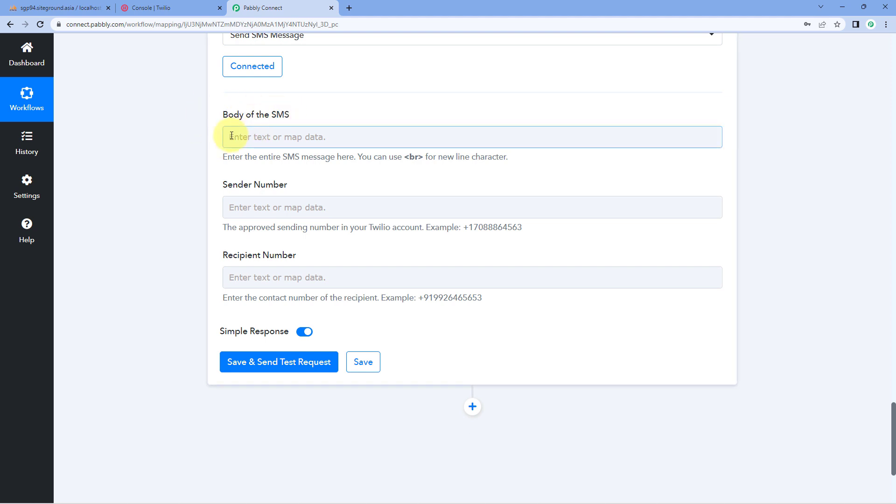
click(273, 134)
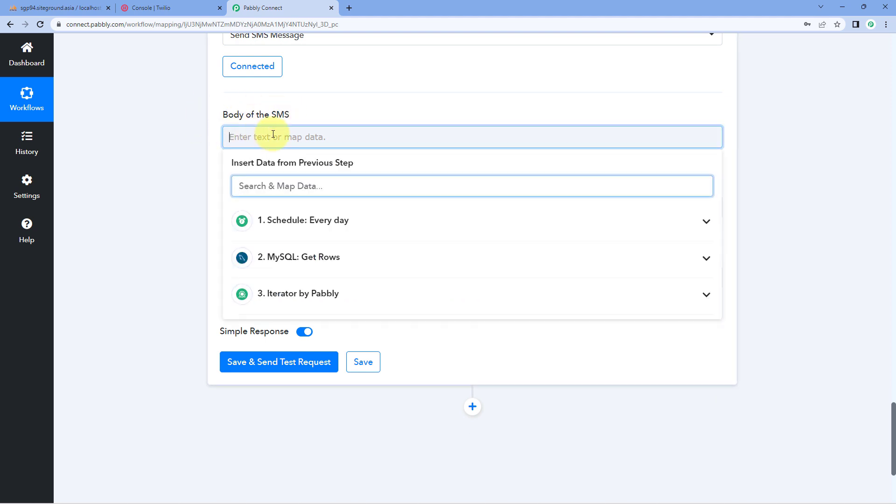
text(He)
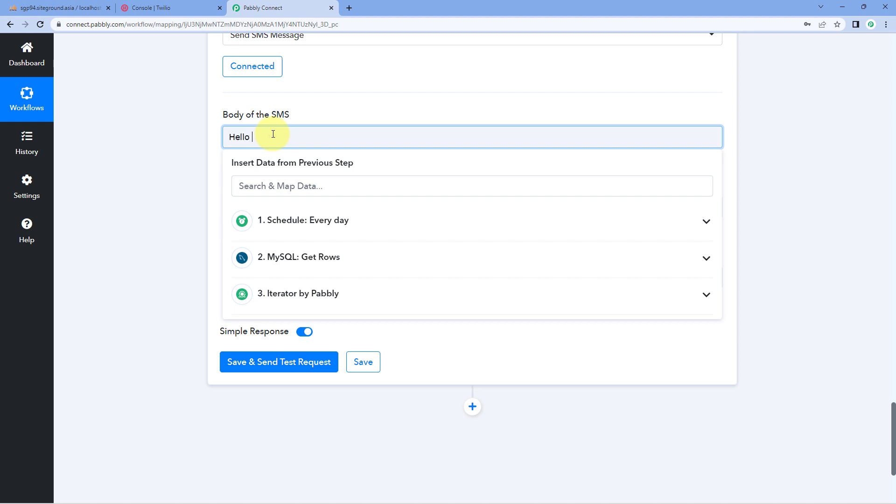
text(llo)
click(348, 261)
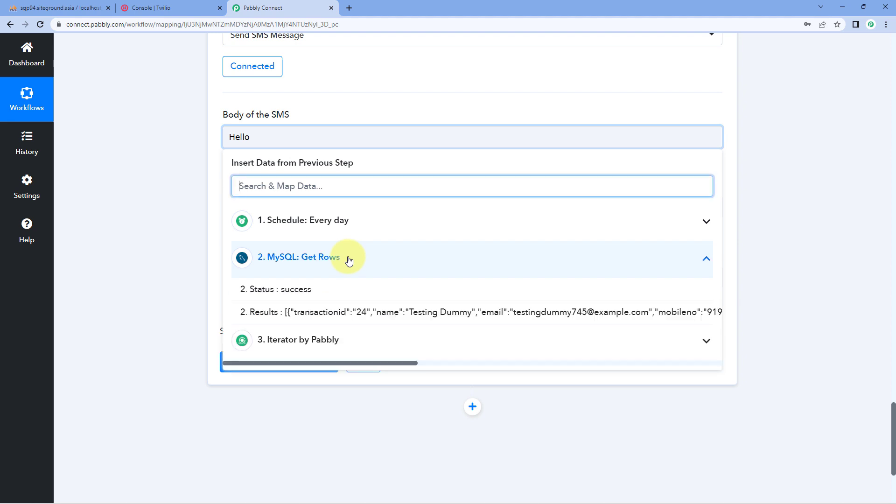
click(347, 260)
click(336, 292)
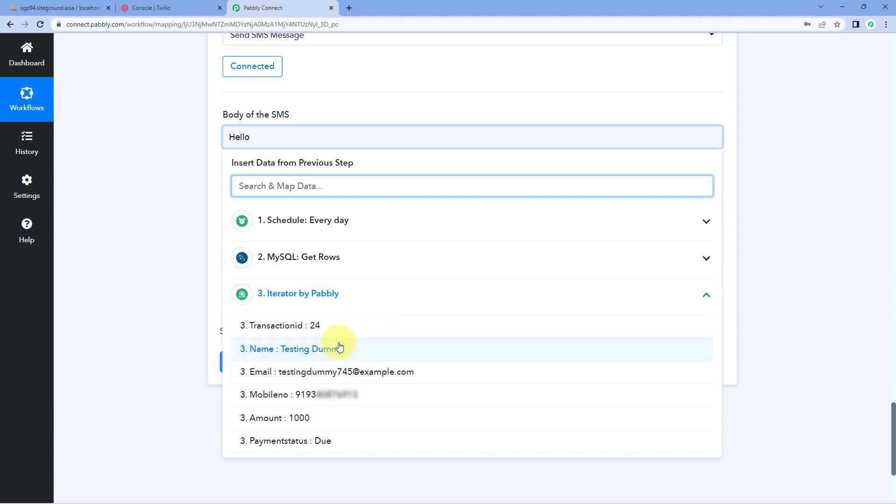
click(265, 351)
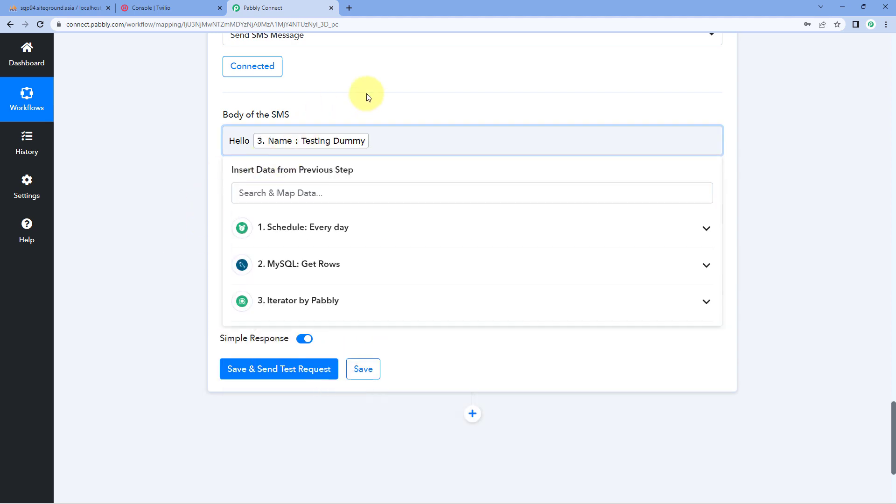
text(,)
key(Return)
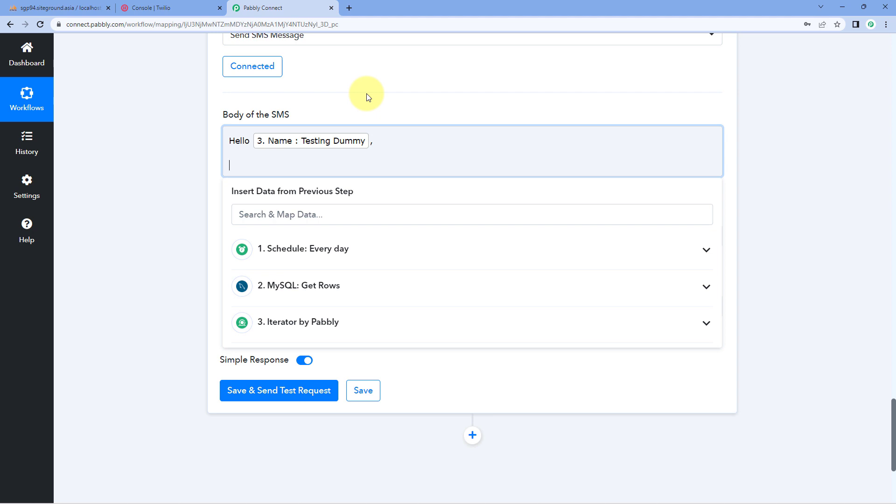
Step: Add "This is just a reminder that you have payment due of Rs." to the SMS body, followed by the Iterator's Amount value and "/-"
text(This is just areminder that you have payment due of Rs.)
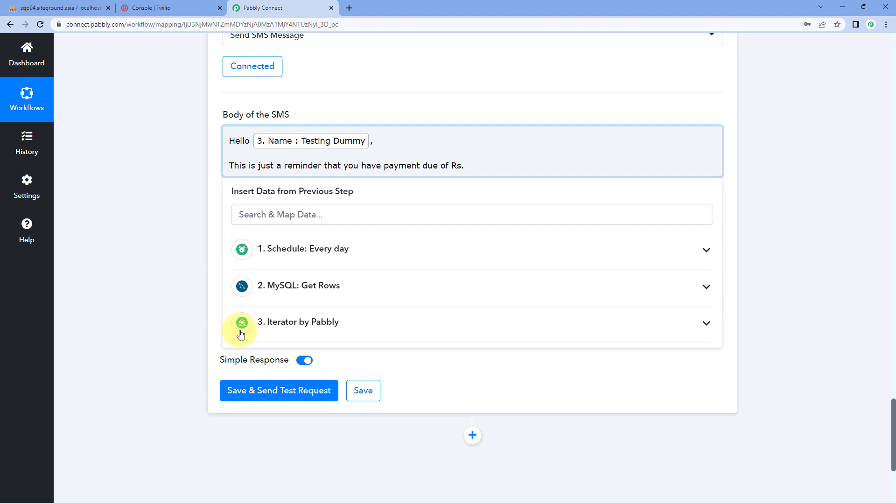
click(328, 319)
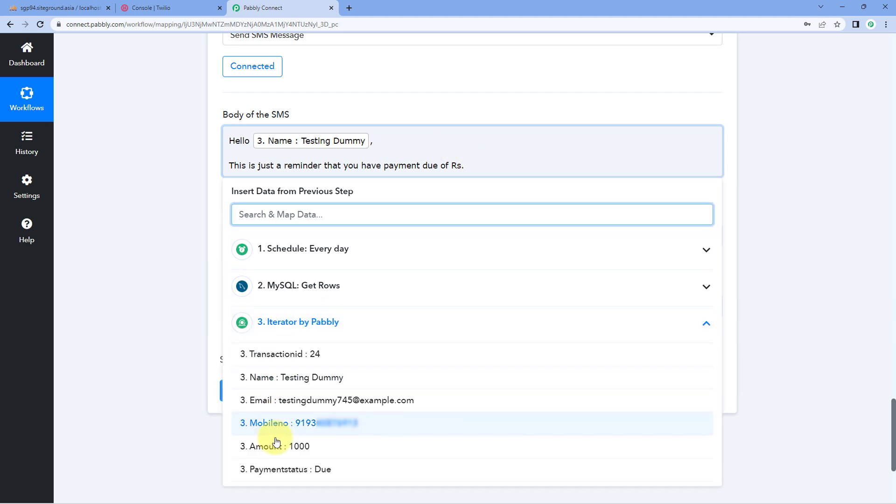
click(300, 446)
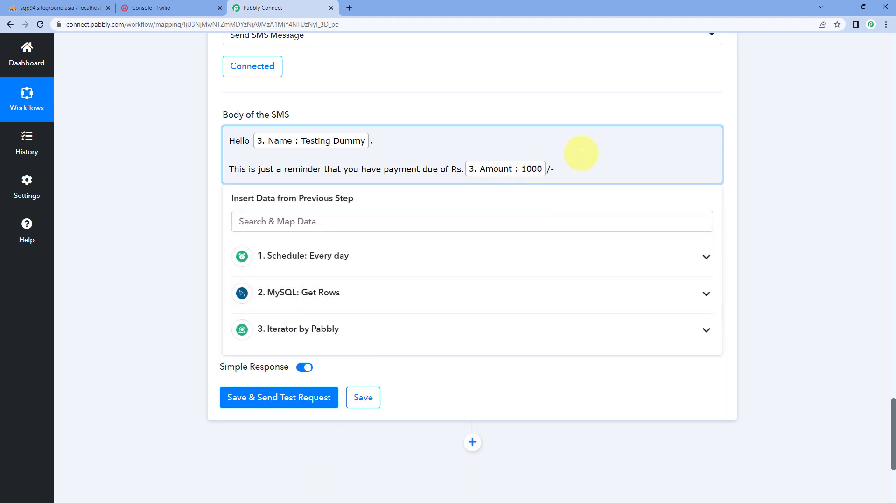
Step: Finish the SMS body with the separate lines "Please make the payment on time." and "Thank You"
key(Return)
text(Please make the payment on time)
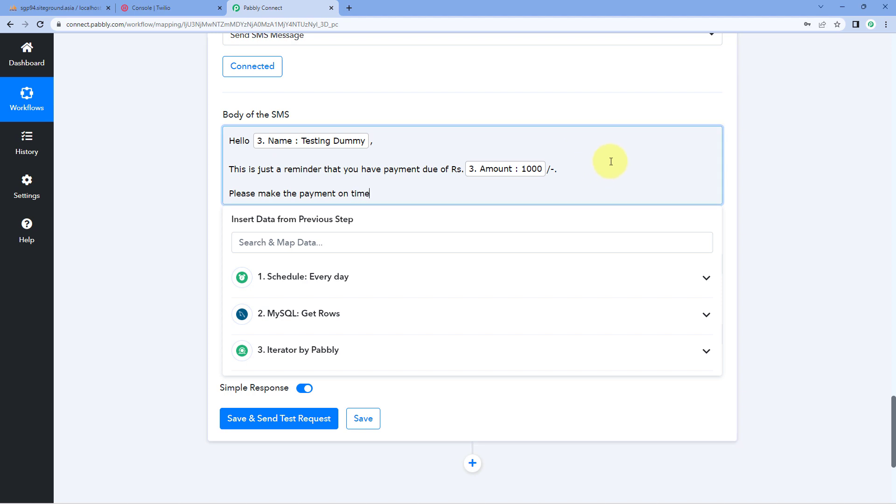
text(.)
key(Return)
text(Thank You)
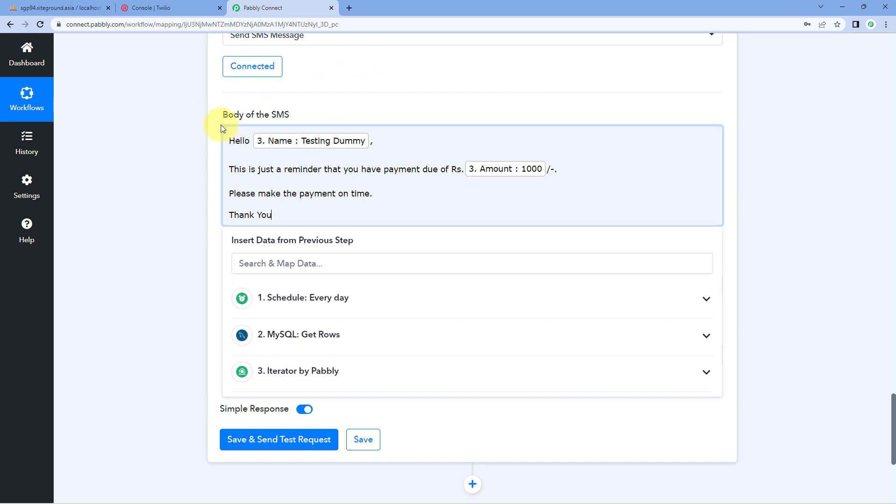
click(206, 139)
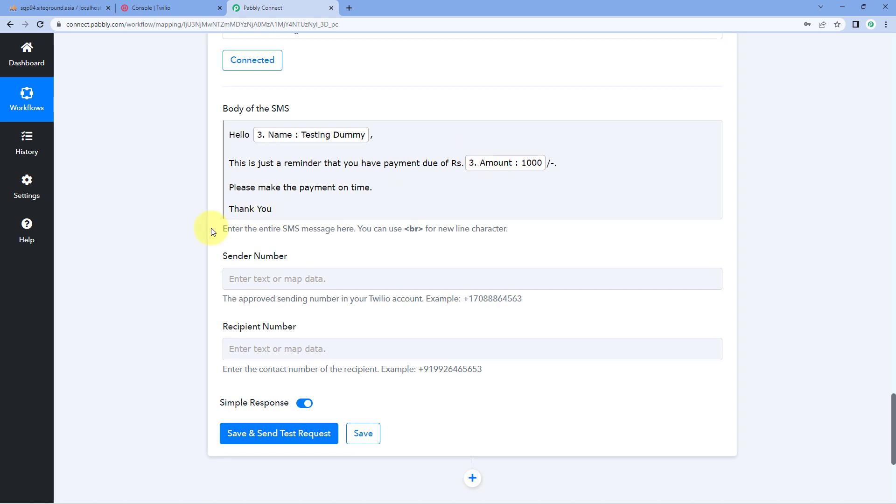
Step: Copy the Twilio phone number from the Twilio Console and paste it as the Sender Number in Pabbly Connect
scroll(211, 224, down, 2)
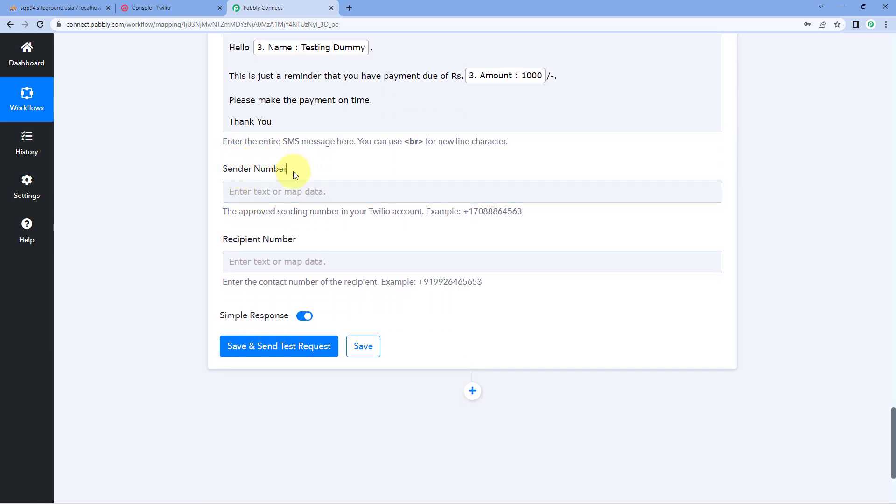
click(180, 5)
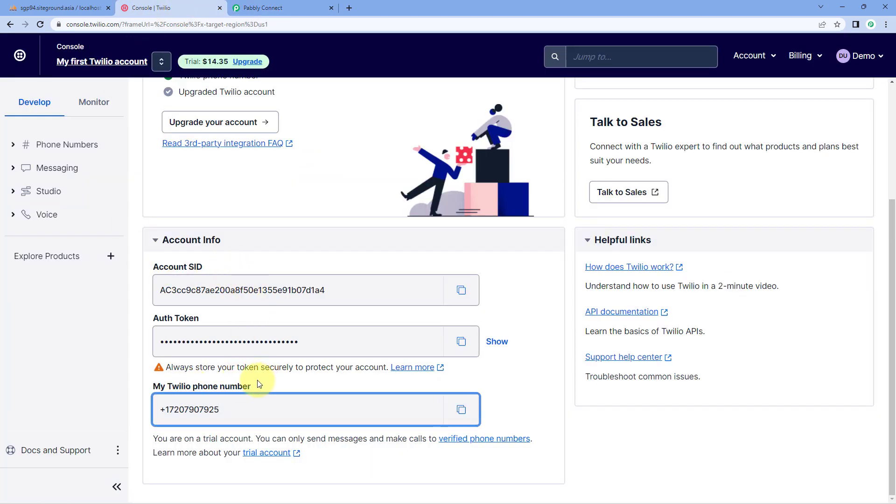
click(461, 410)
click(293, 5)
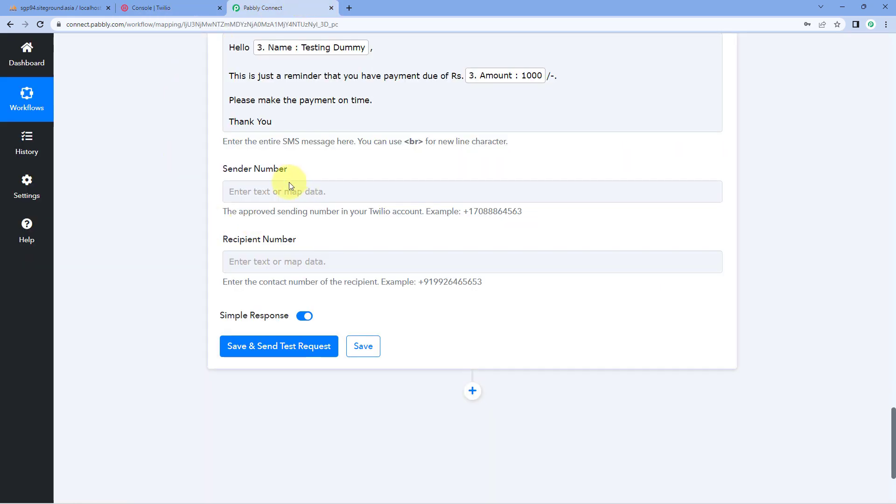
click(284, 191)
right_click(285, 191)
click(326, 264)
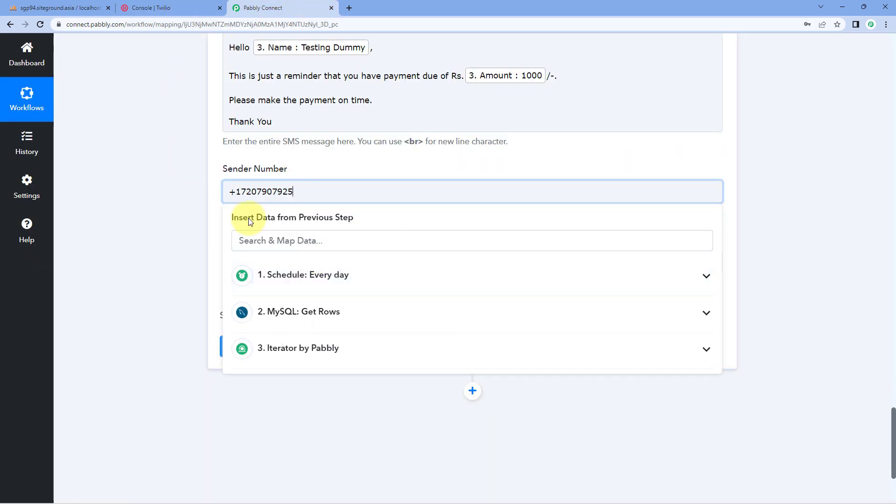
click(208, 198)
Step: Map the Recipient Number to the Iterator's Mobileno value and check the plus sign and country code in the example number format
scroll(207, 197, down, 2)
scroll(207, 198, down, 1)
scroll(207, 198, up, 1)
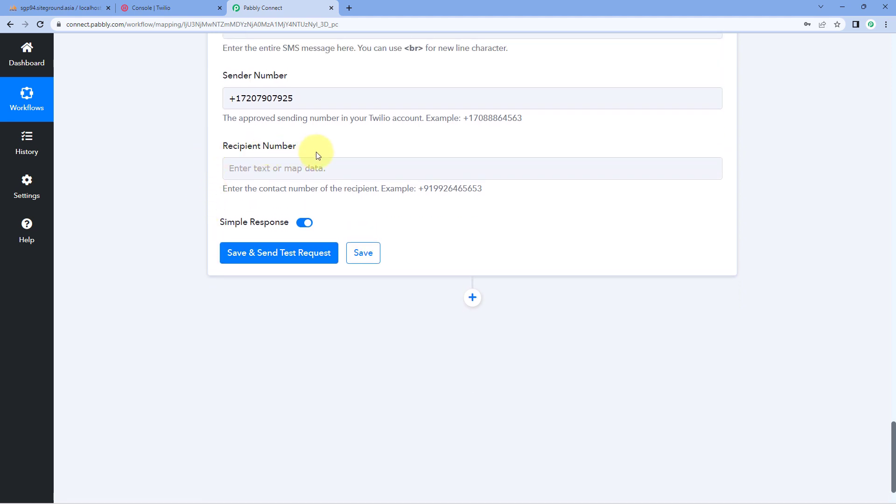
click(310, 167)
click(309, 167)
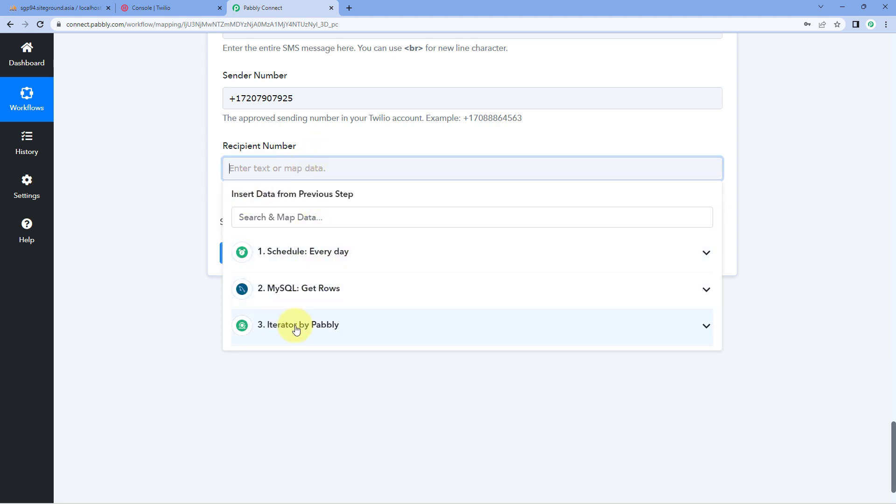
click(345, 329)
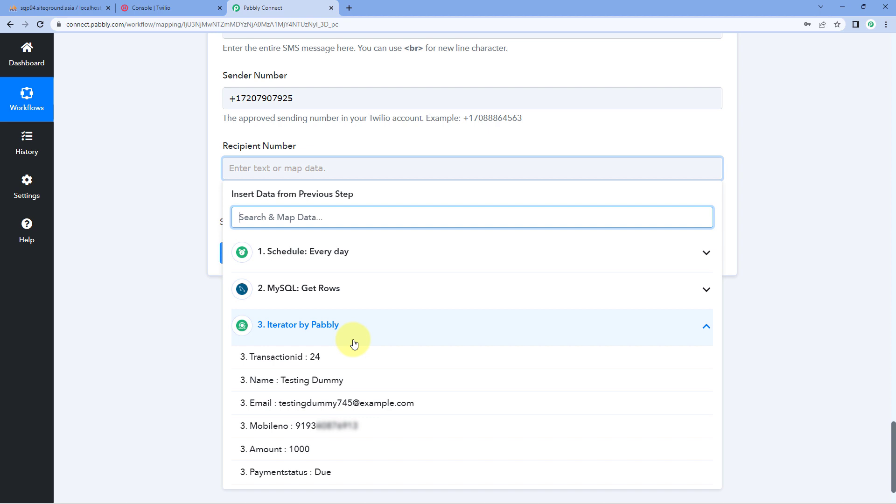
click(380, 430)
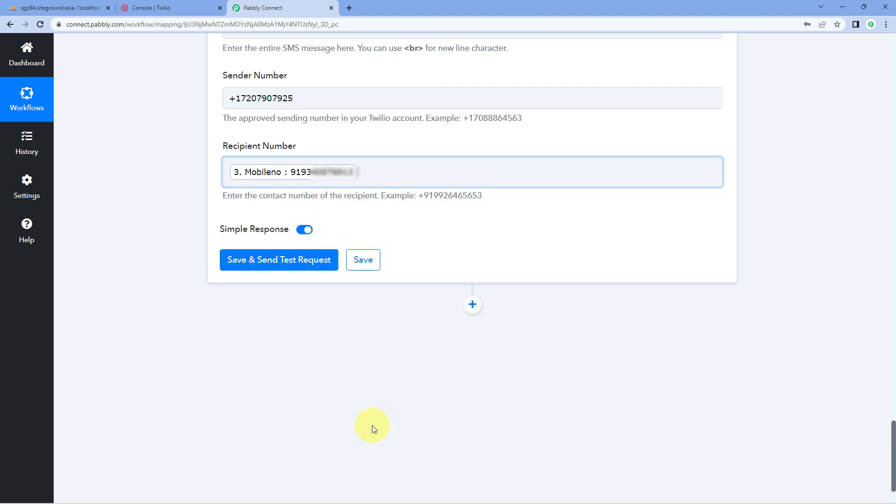
click(134, 238)
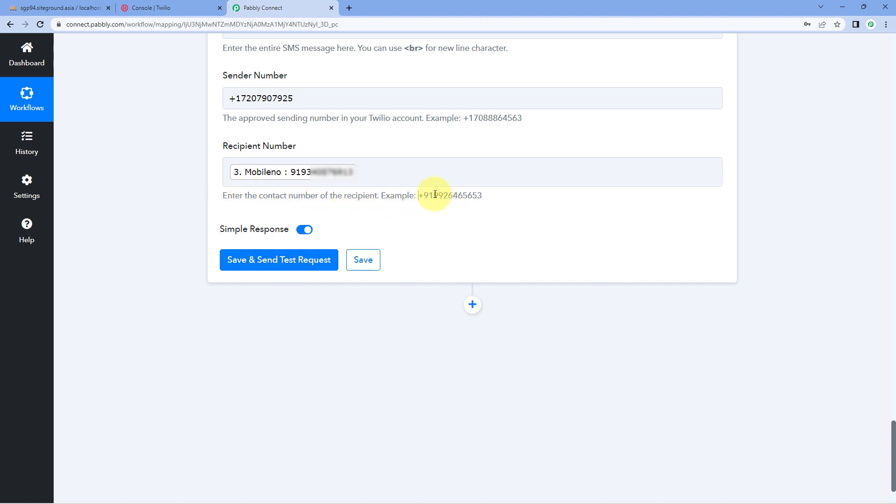
drag(435, 194, 482, 196)
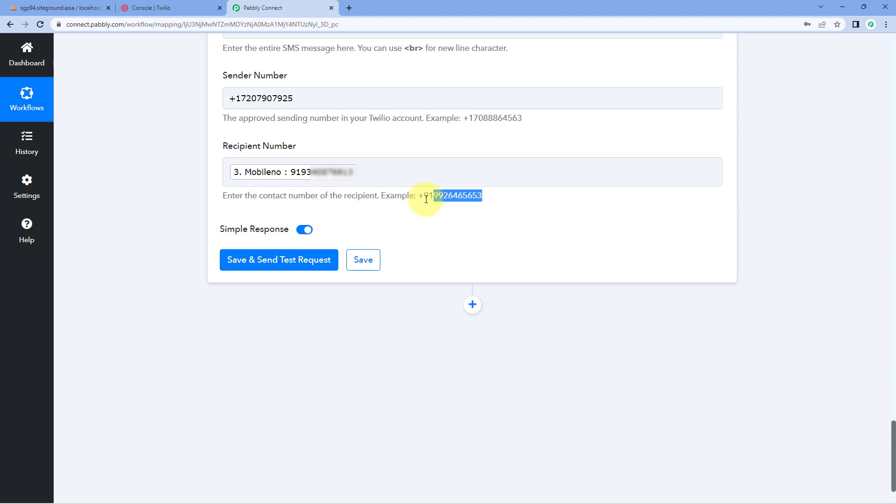
drag(423, 198, 422, 195)
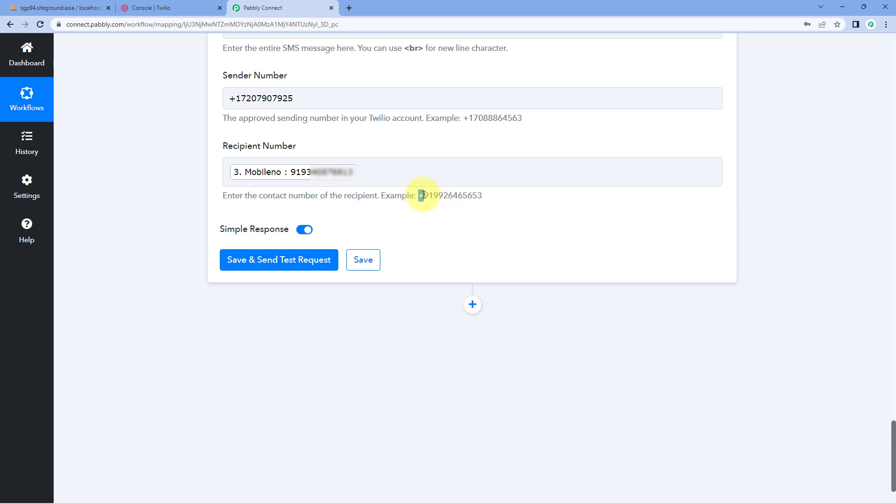
Step: Prefix the Mobileno value in the Recipient Number with "+", then save the Twilio action and send a test request
click(297, 177)
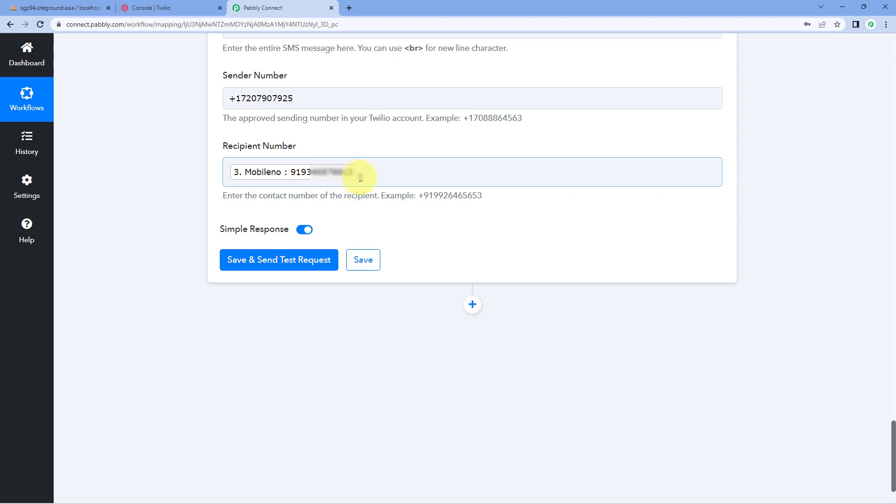
click(229, 171)
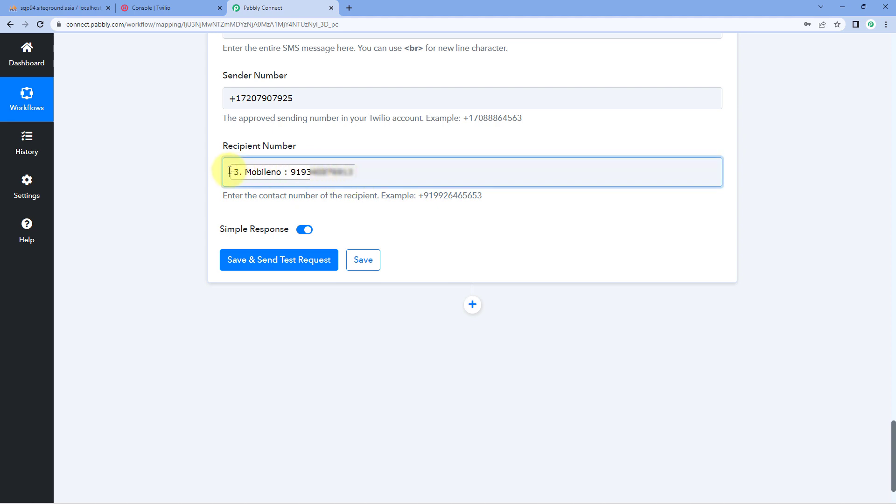
text(+)
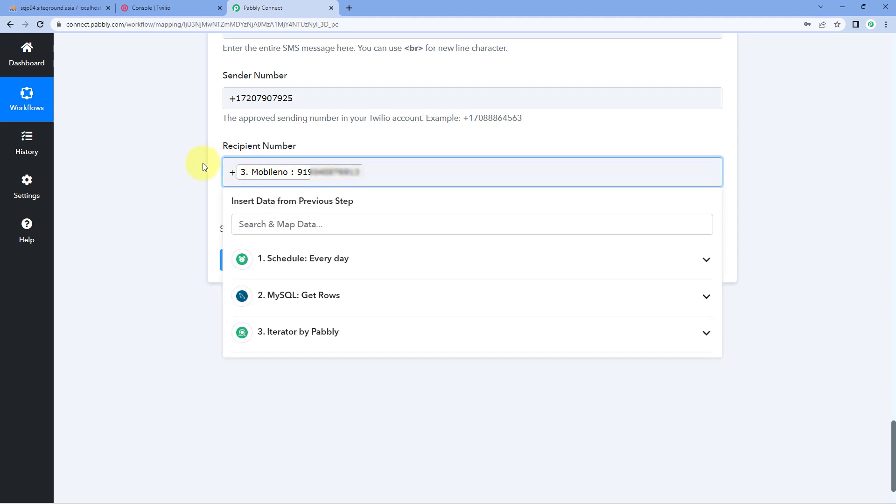
click(213, 172)
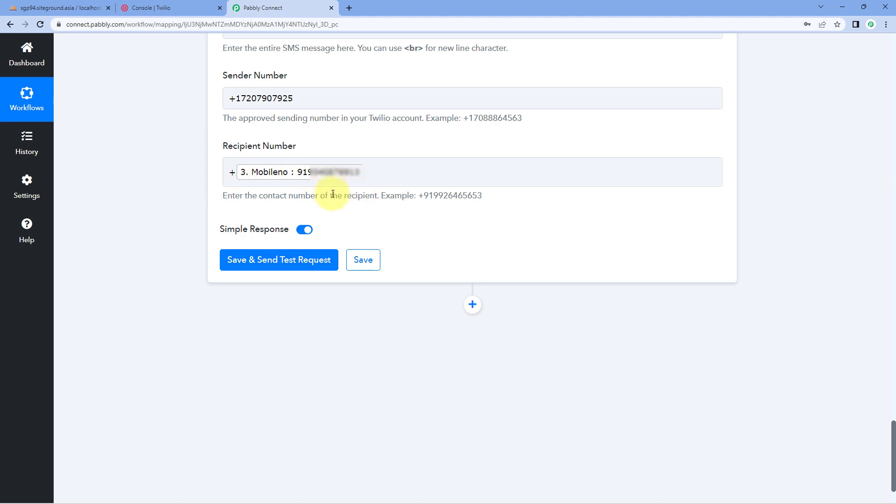
click(294, 259)
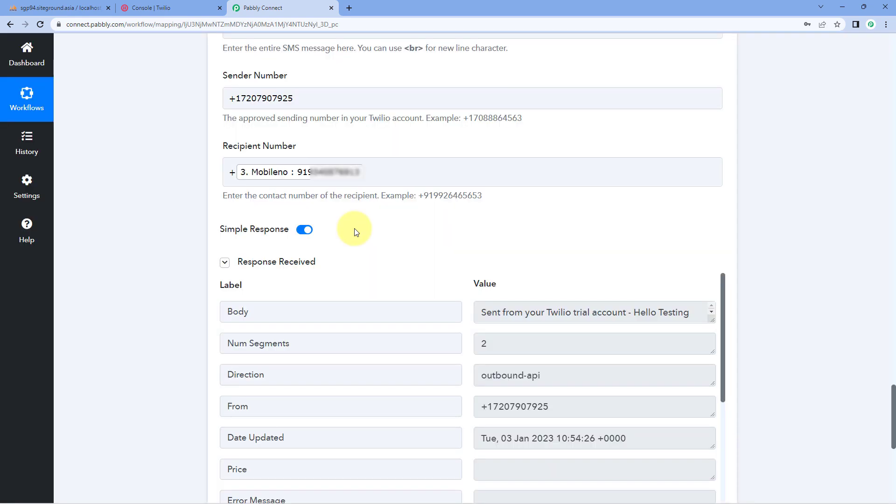
scroll(354, 228, down, 1)
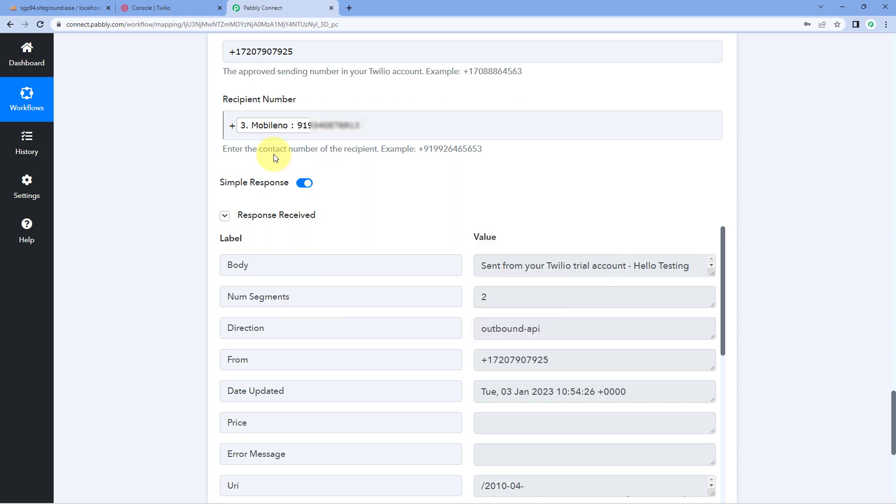
Step: Collapse the Twilio, Iterator and MySQL action steps and return to the start of the MySQL to Twilio workflow
scroll(601, 196, up, 10)
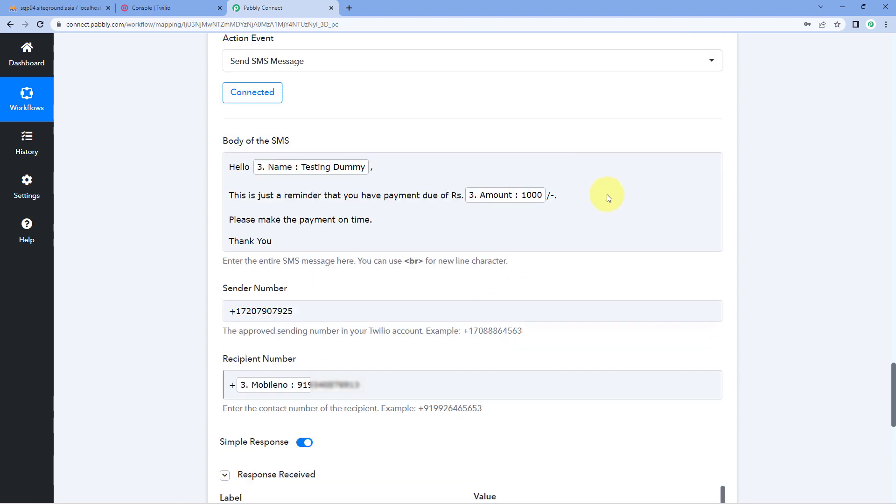
click(436, 154)
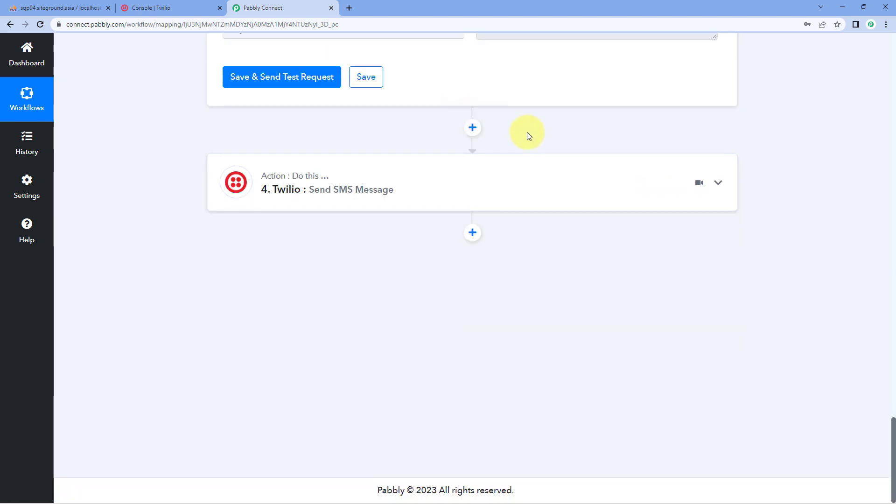
scroll(551, 186, up, 4)
scroll(572, 222, up, 16)
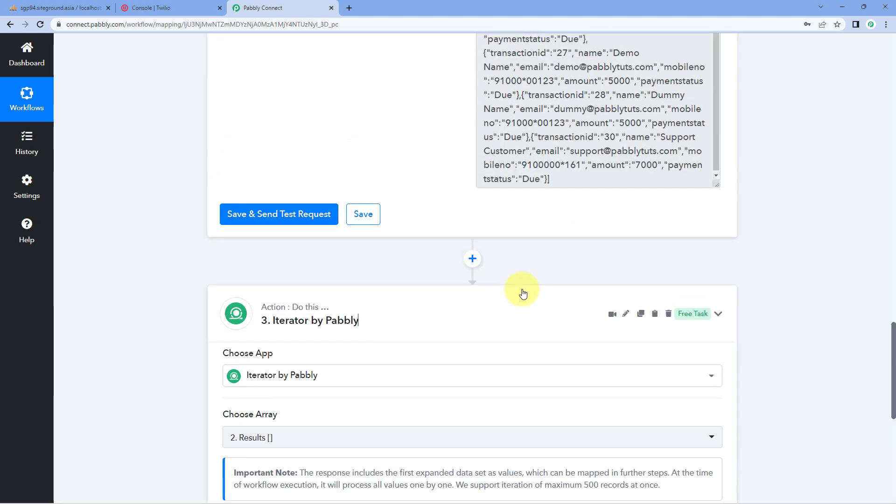
scroll(412, 257, up, 12)
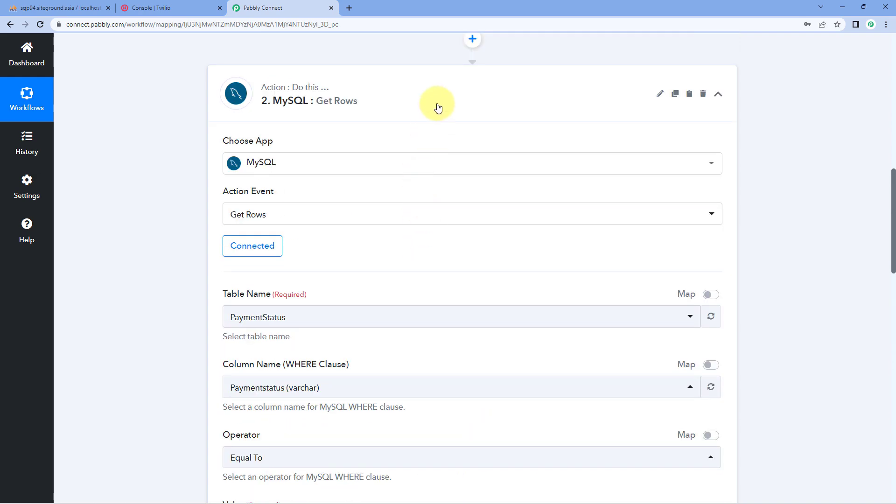
click(435, 104)
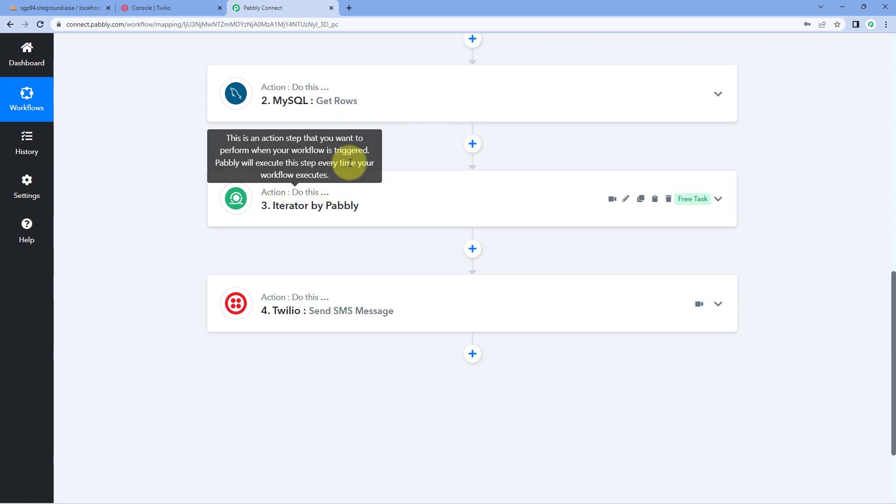
scroll(329, 147, up, 10)
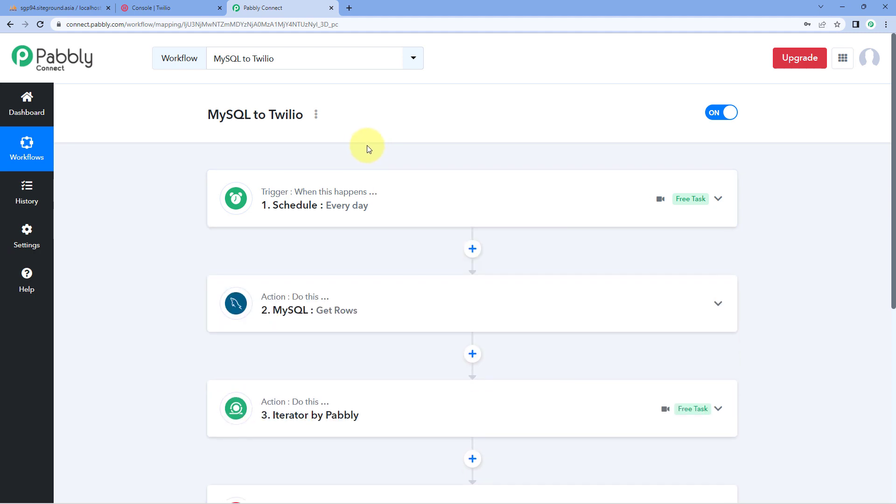
Step: Review the workflow's sequence from Schedule to Twilio, examining the table and WHERE clause settings of the MySQL Get Rows step
scroll(368, 147, down, 4)
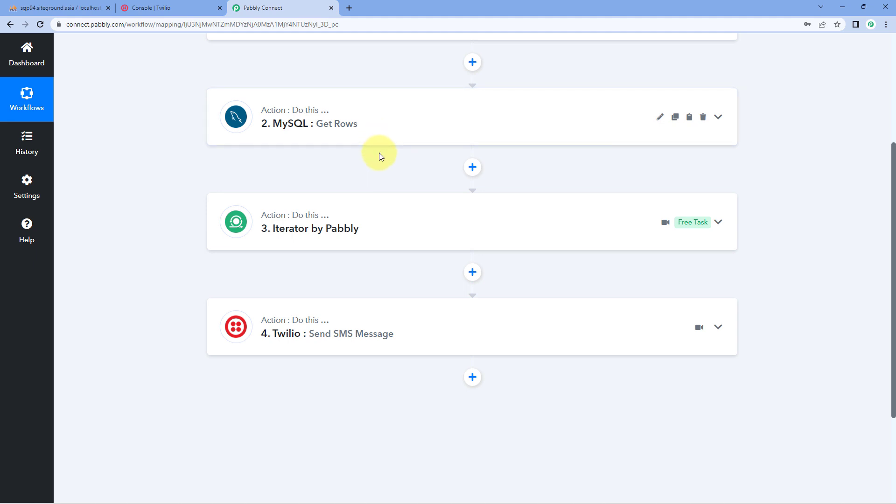
scroll(379, 152, down, 1)
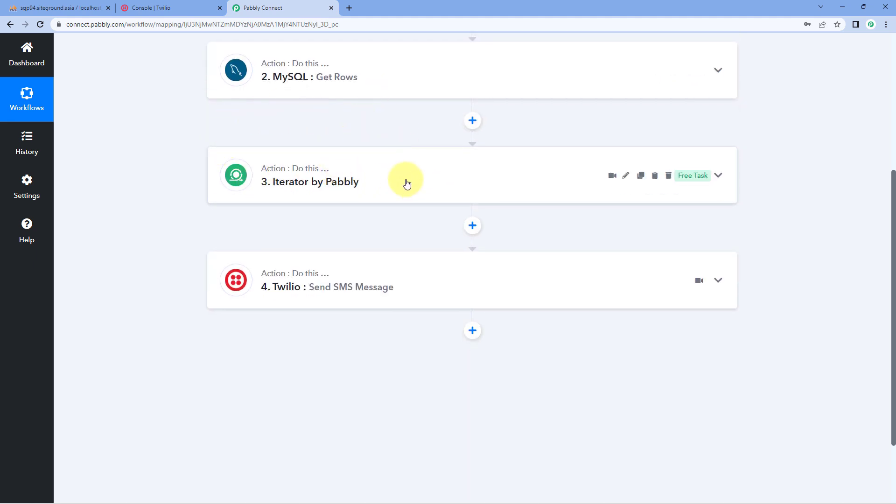
click(410, 93)
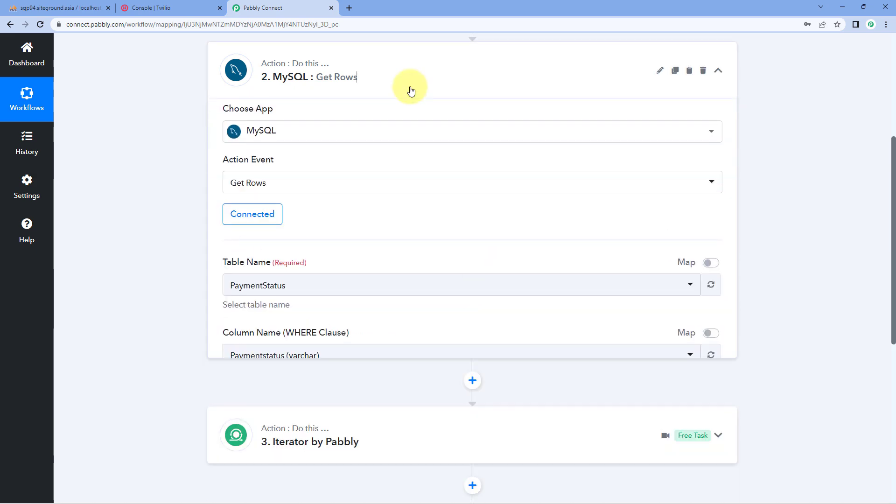
scroll(468, 214, down, 8)
scroll(508, 220, up, 10)
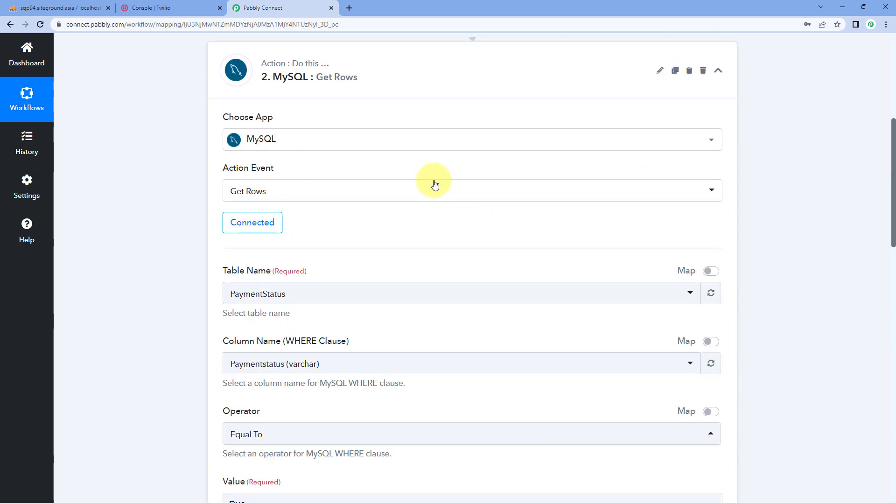
click(400, 165)
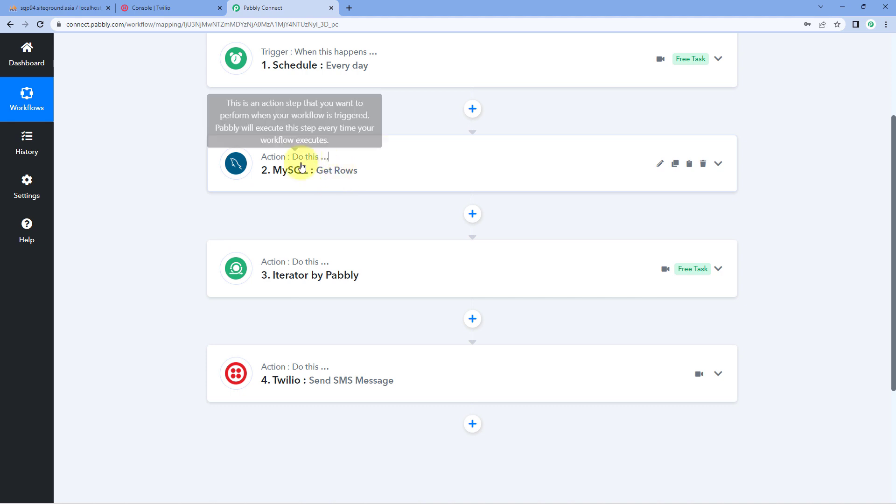
scroll(367, 185, down, 1)
scroll(350, 177, down, 1)
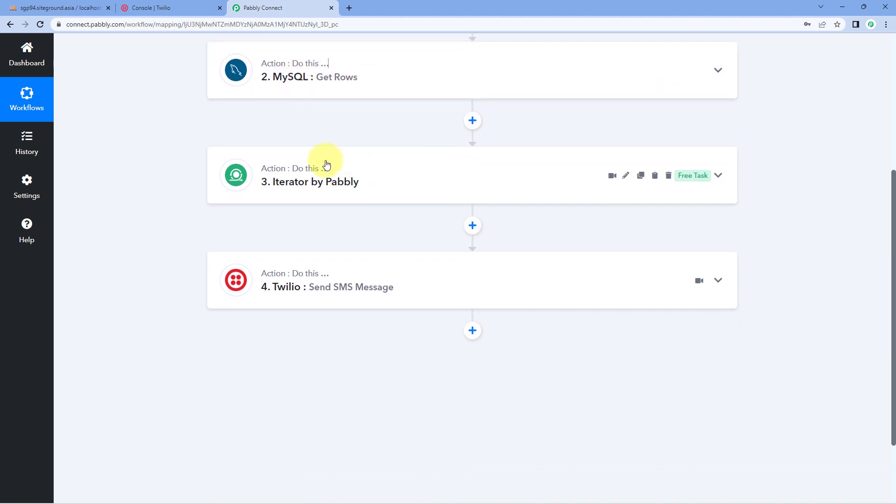
scroll(345, 173, down, 1)
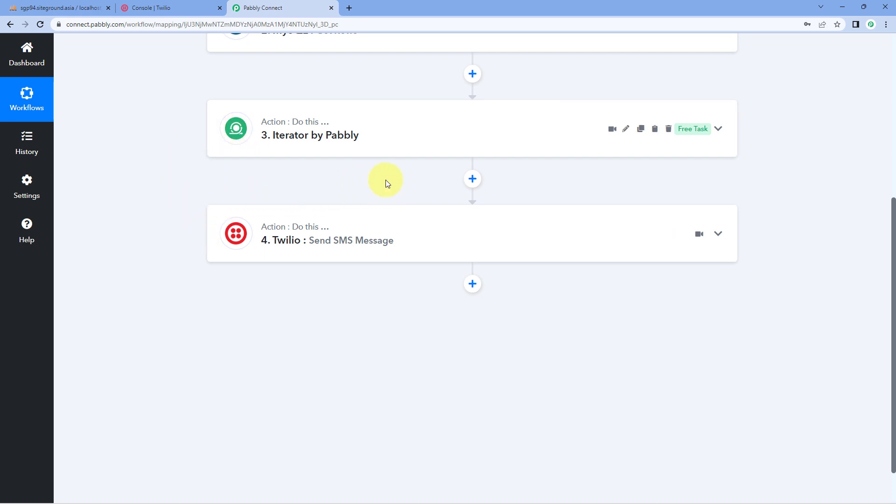
scroll(560, 116, up, 5)
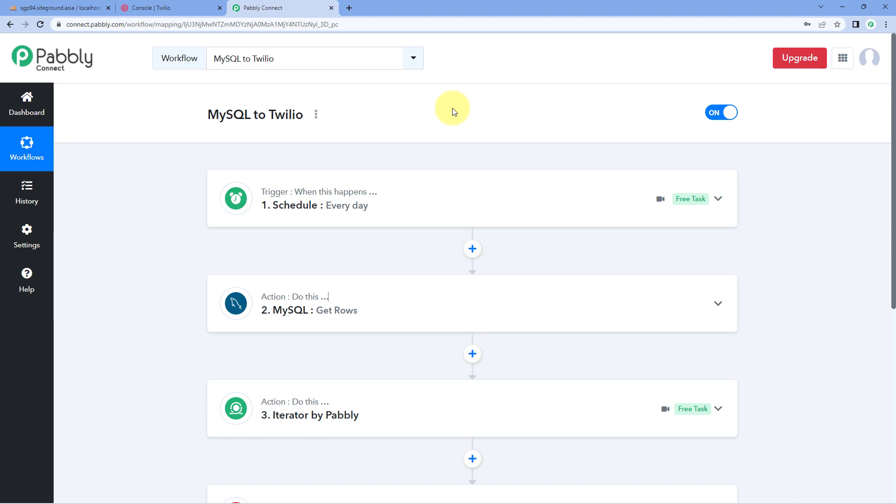